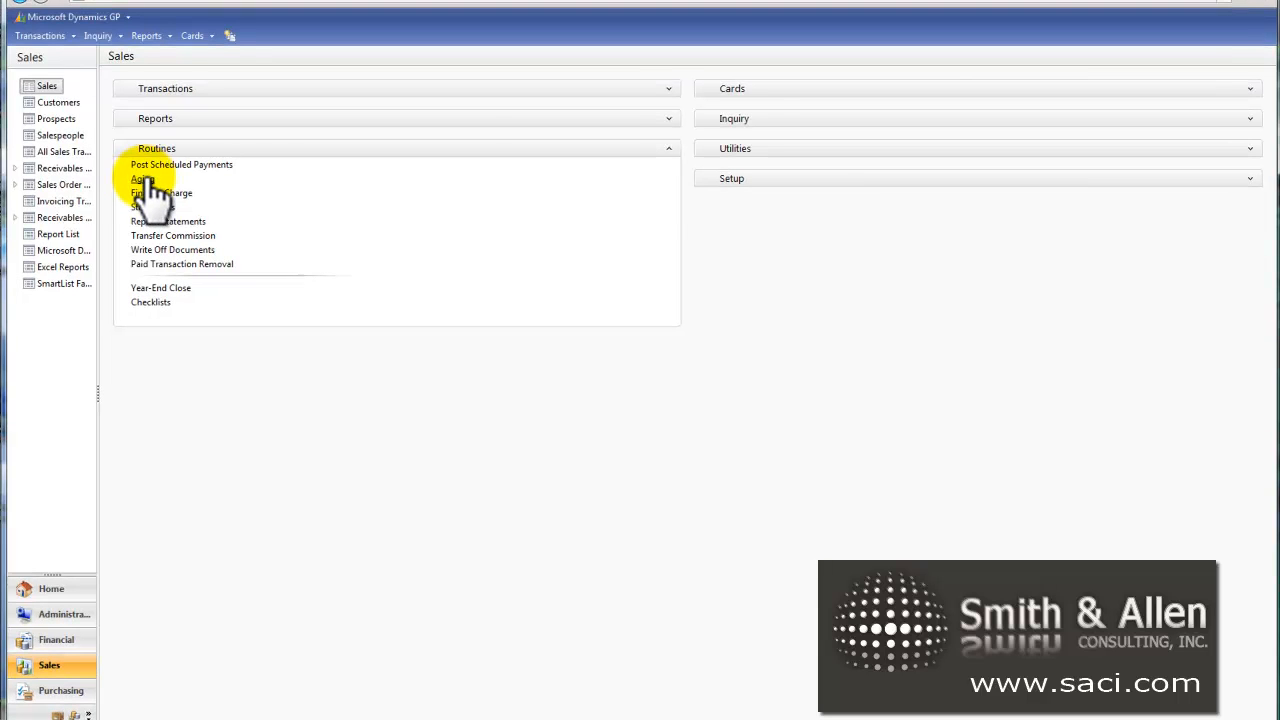
Step: Process receivables aging for all customers with the No Report option
{"action": "left_click", "coordinate": [144, 179]}
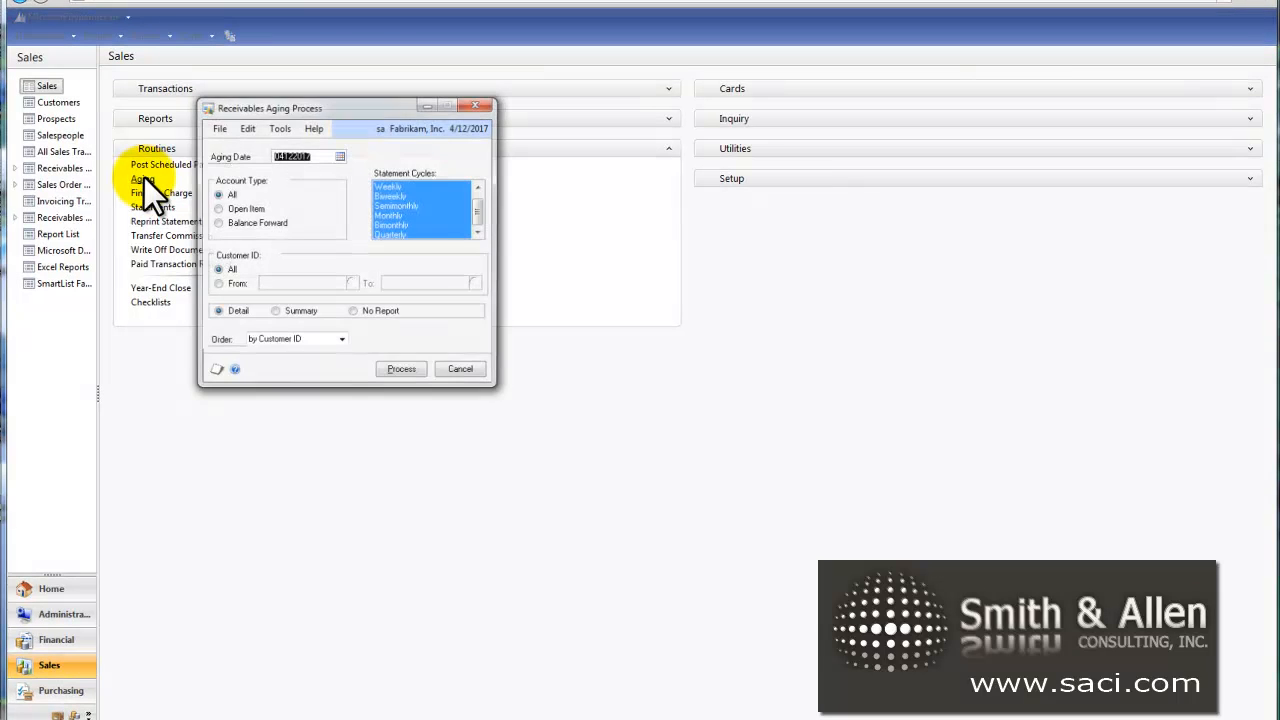
{"action": "left_click", "coordinate": [365, 311]}
{"action": "left_click", "coordinate": [410, 374]}
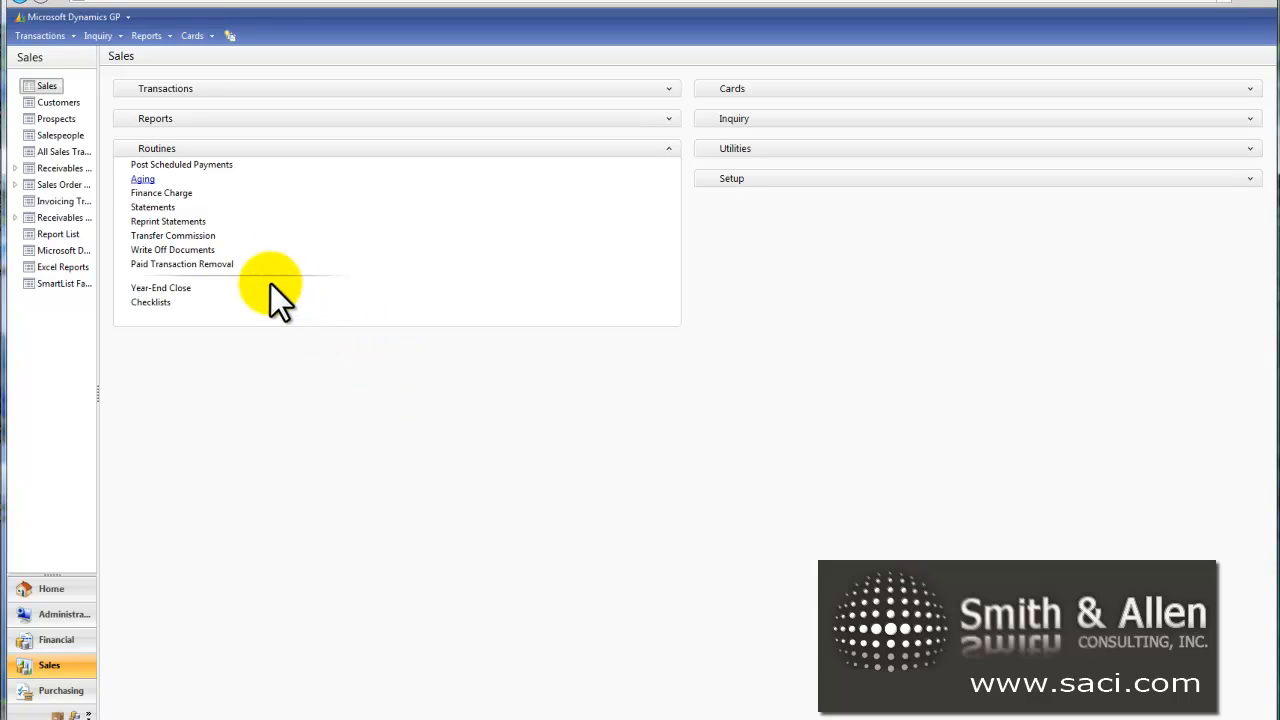
Step: Create a receivables statement option with Statement ID ALL PAST DUE and description "All Past Due Customers"
{"action": "left_click", "coordinate": [153, 207]}
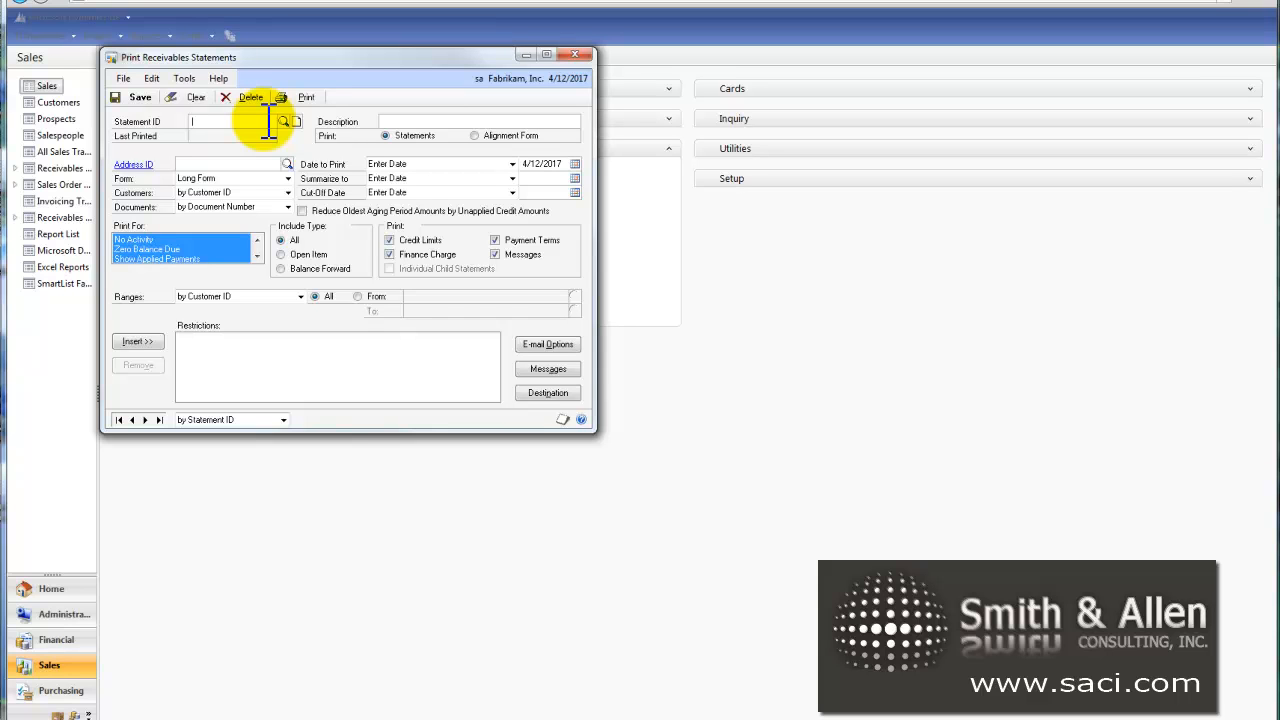
{"action": "type", "text": "ALL PAST DUE"}
{"action": "key", "text": "Tab"}
{"action": "type", "text": "All Past Due Customers"}
{"action": "key", "text": "Tab"}
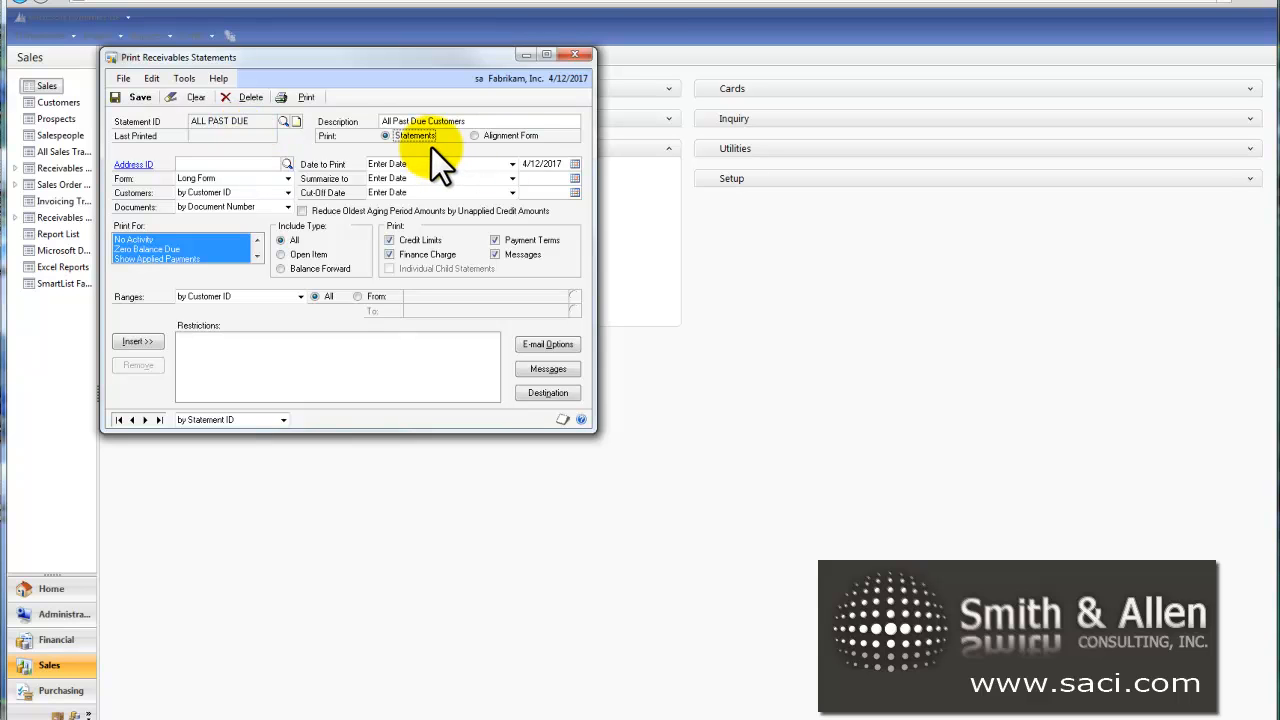
Step: Set the statement's Address ID to Primary and its form to On Blank Paper
{"action": "left_click", "coordinate": [287, 164]}
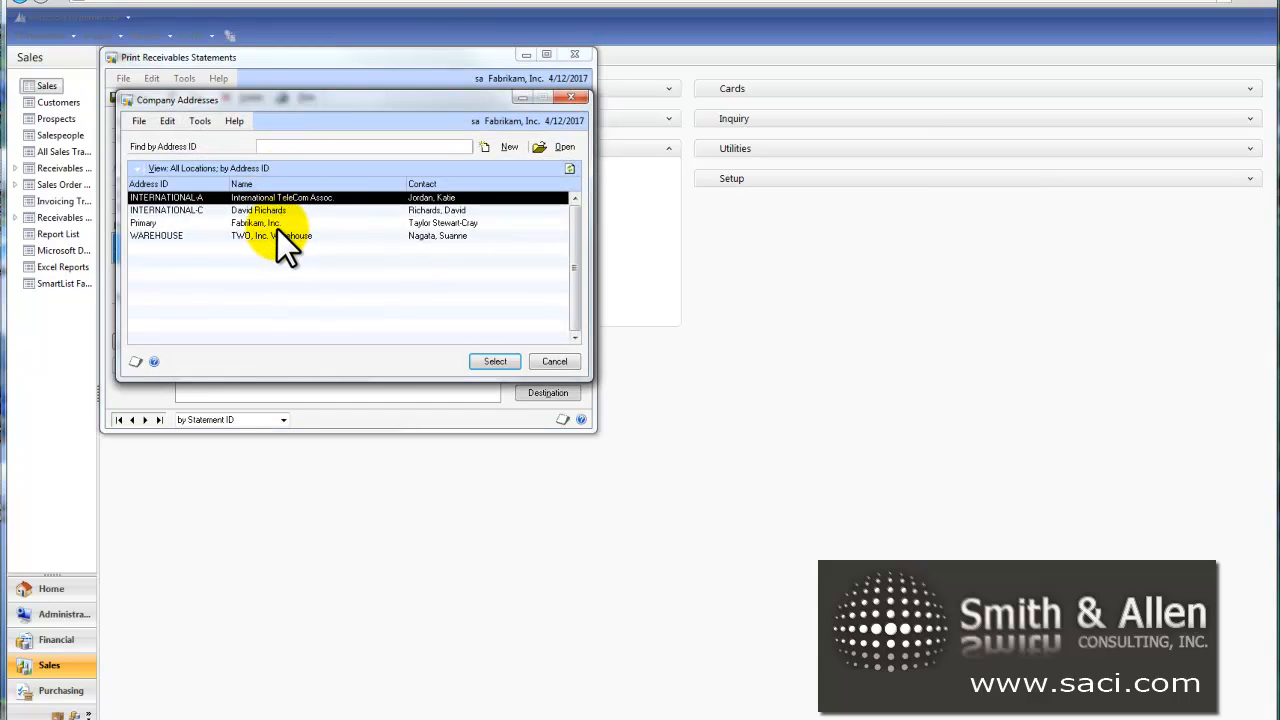
{"action": "double_click", "coordinate": [277, 227]}
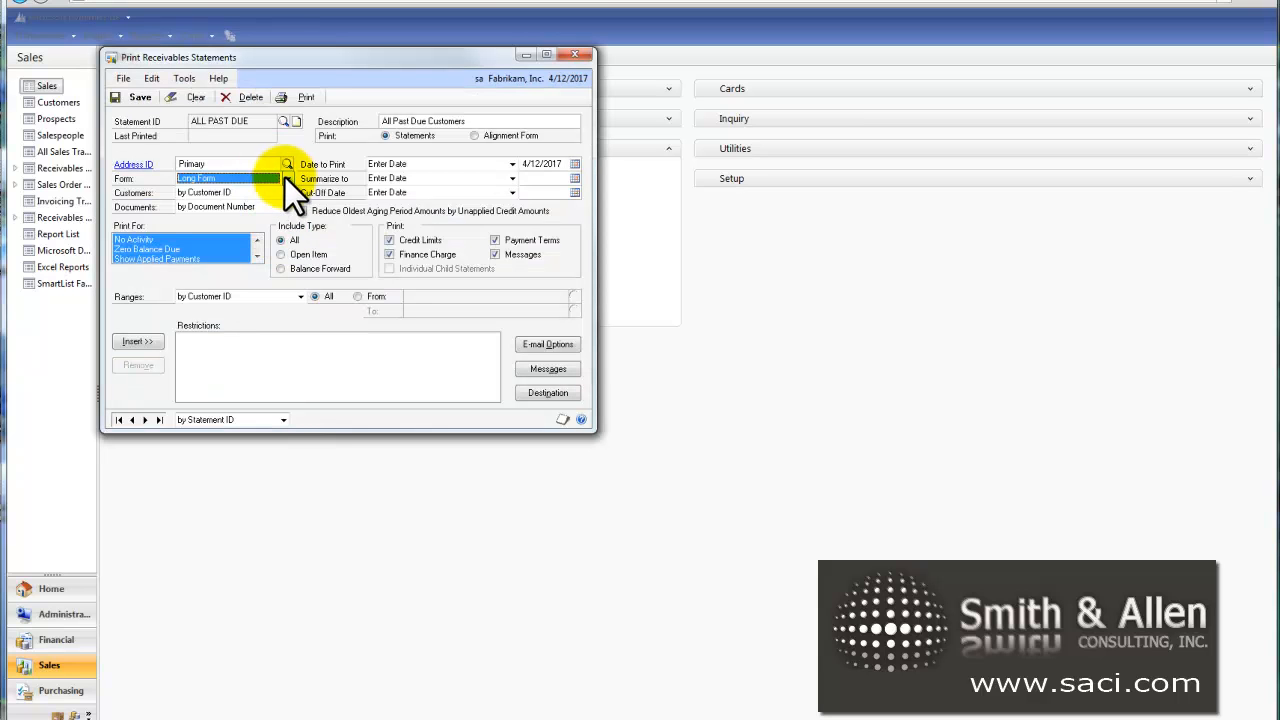
{"action": "left_click", "coordinate": [287, 179]}
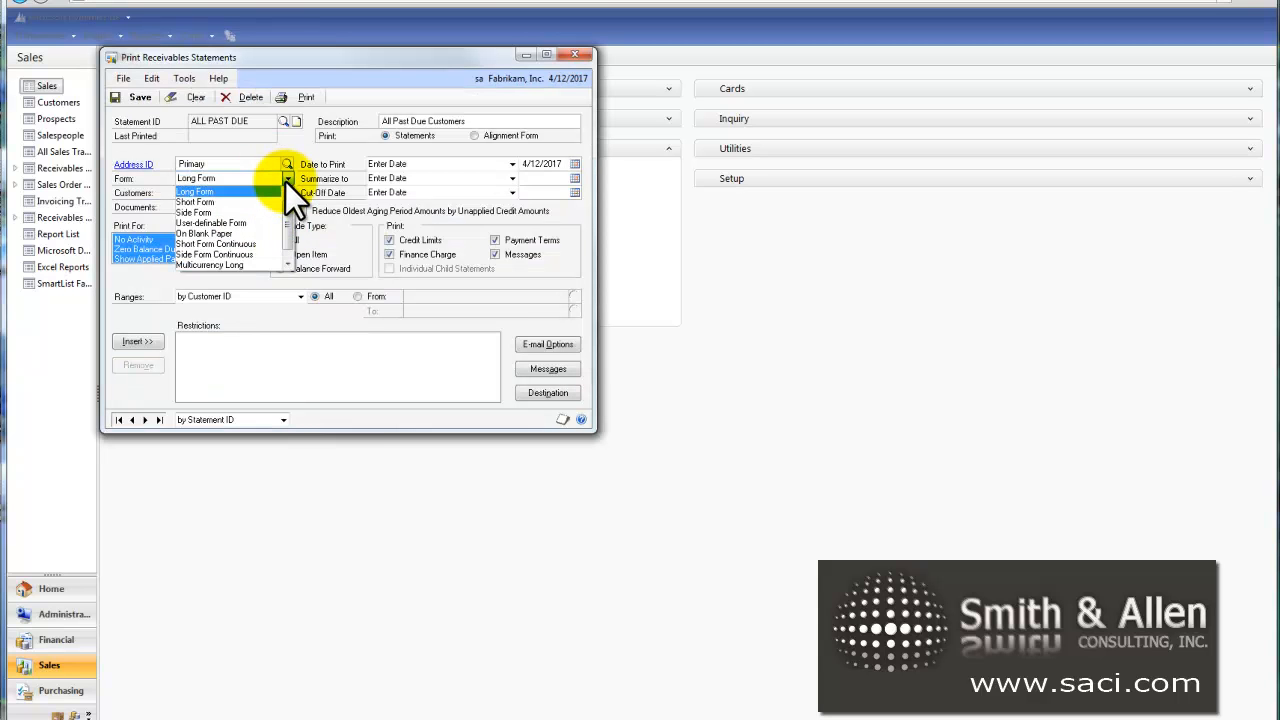
{"action": "left_click", "coordinate": [289, 263]}
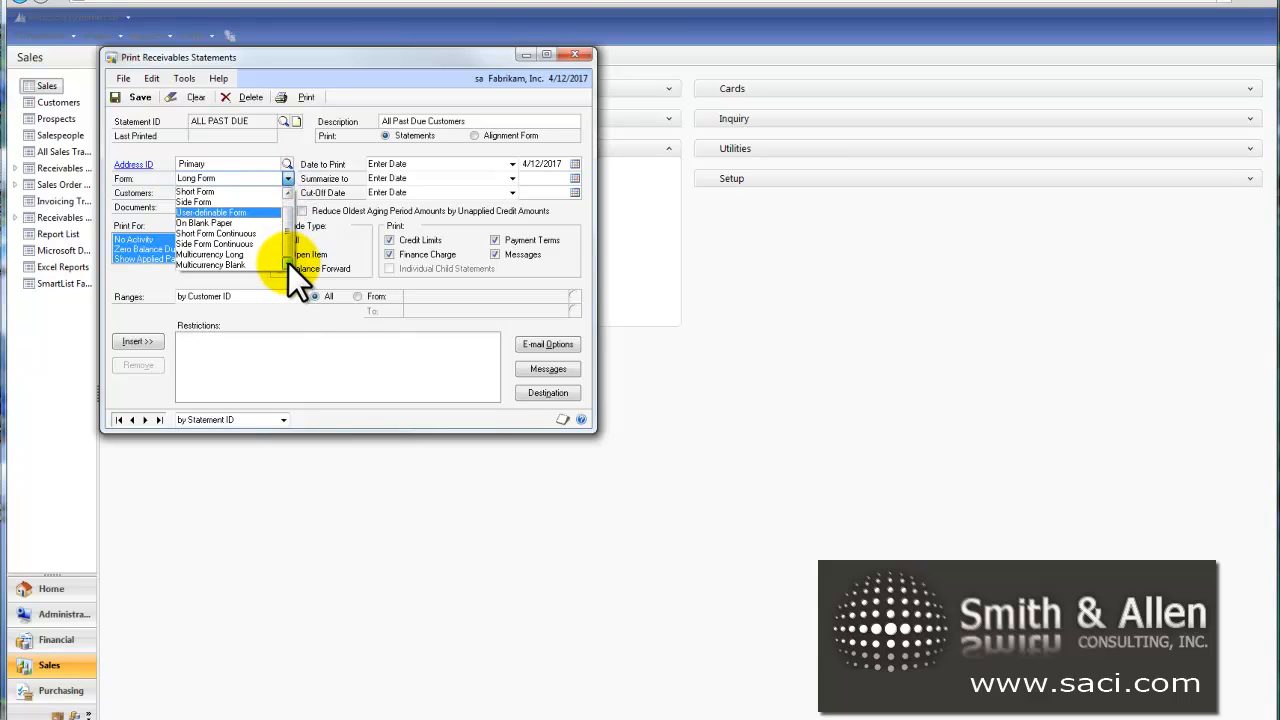
{"action": "left_click", "coordinate": [252, 222]}
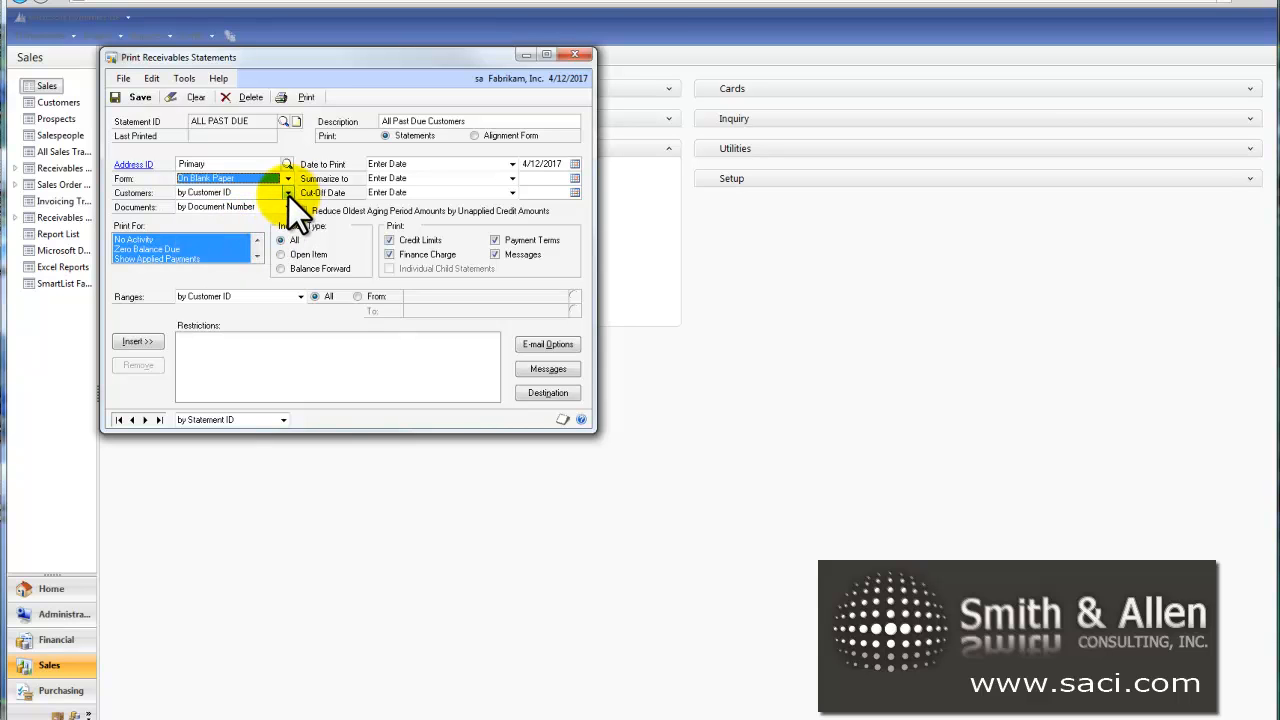
Step: Sort the statement's customers by Customer ID and its documents by Document Number
{"action": "left_click", "coordinate": [288, 193]}
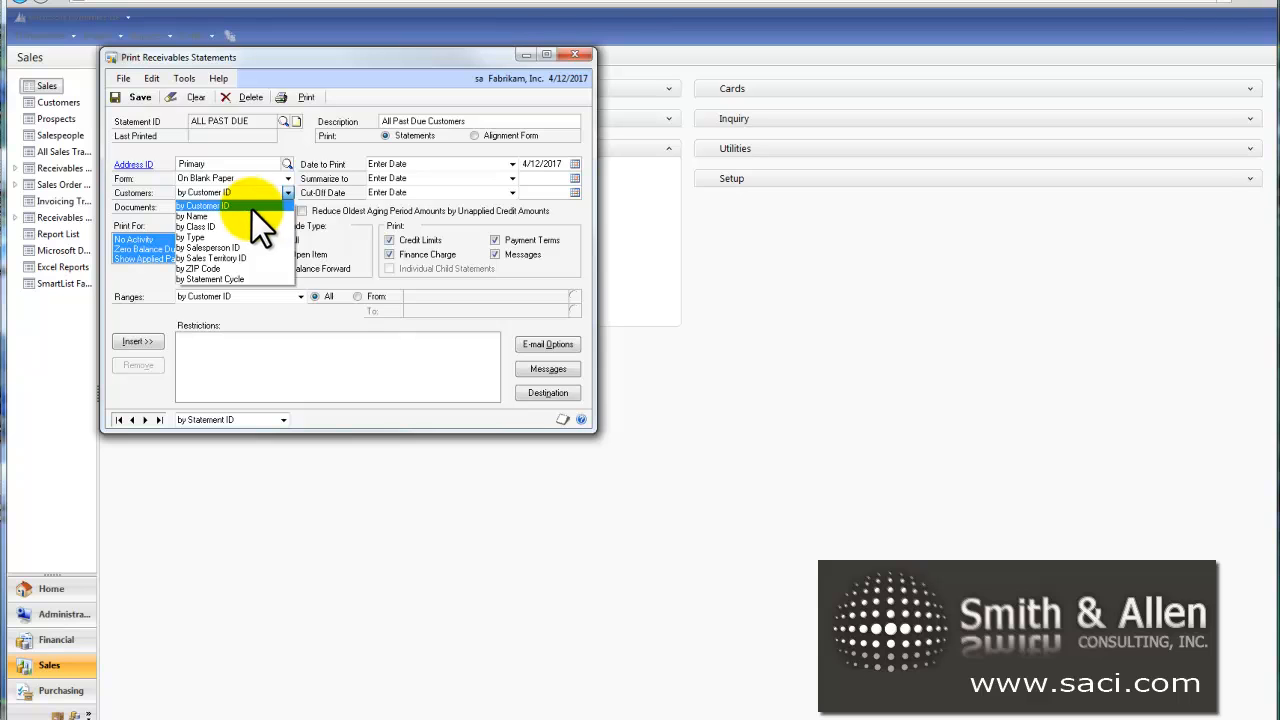
{"action": "left_click", "coordinate": [252, 207]}
{"action": "left_click", "coordinate": [285, 207]}
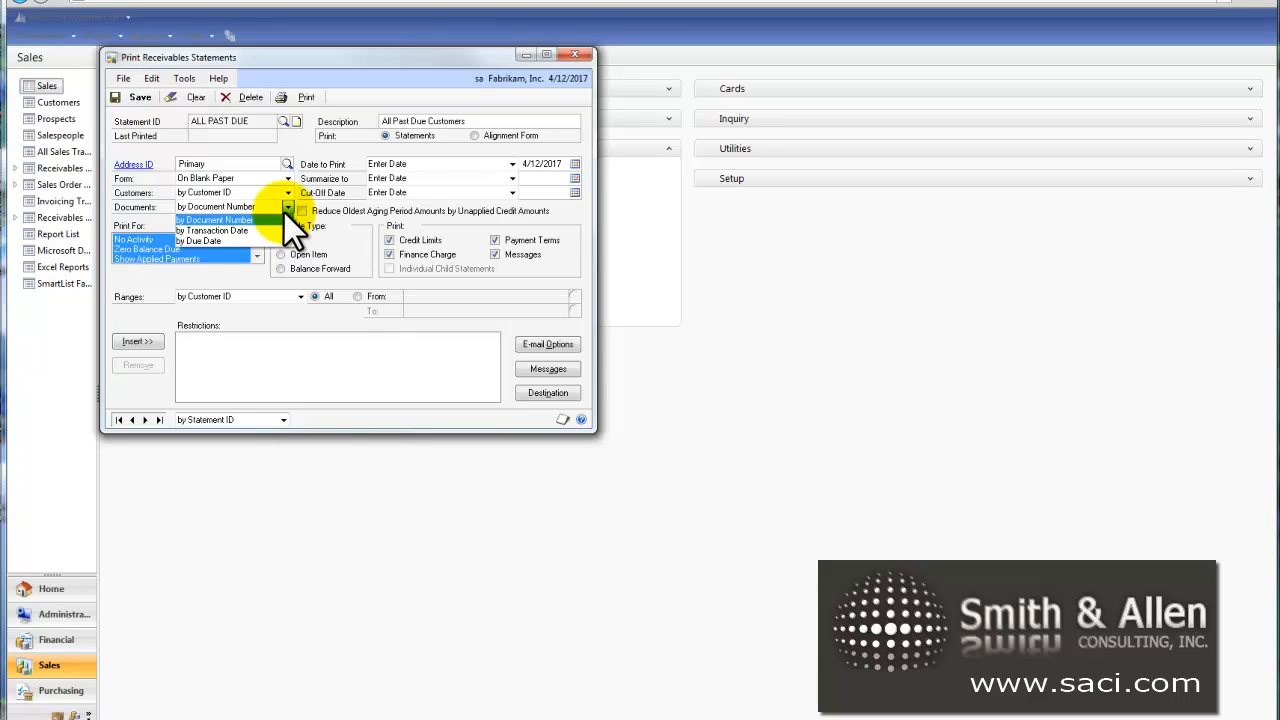
{"action": "left_click", "coordinate": [268, 220]}
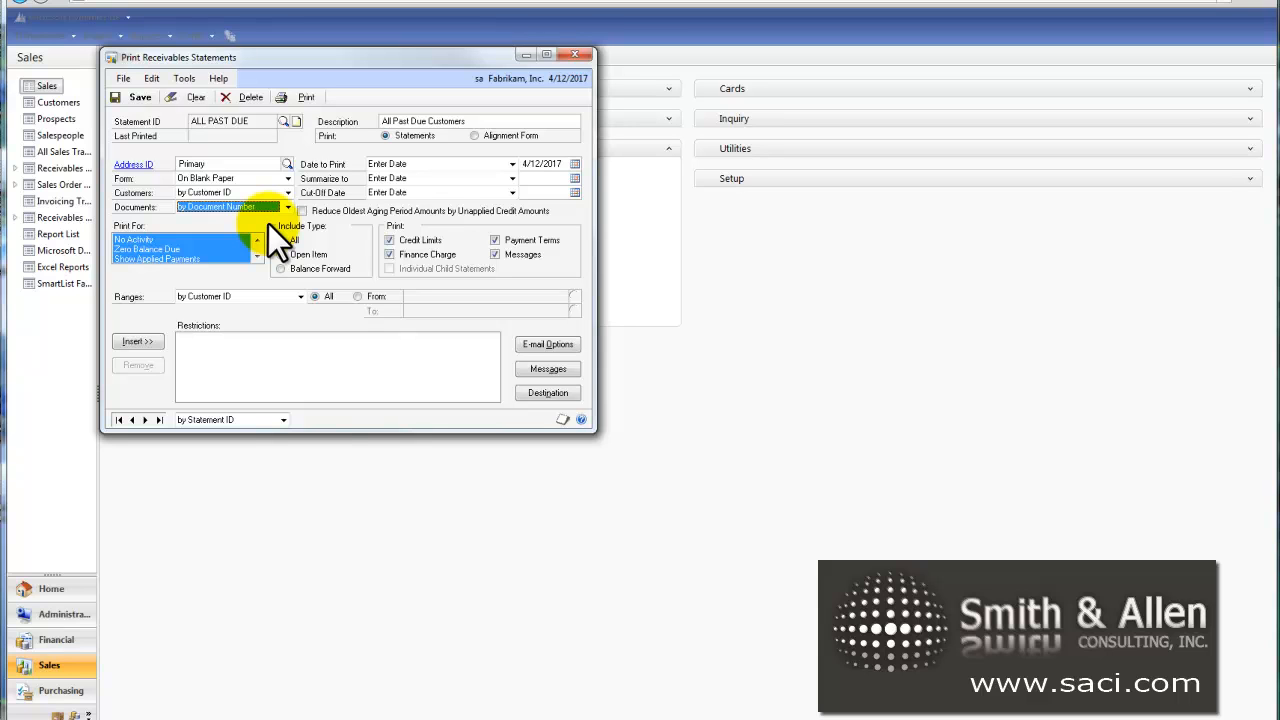
Step: Set Date to Print to Current Date and enter 1/1/1900 as the Summarize To date
{"action": "left_click", "coordinate": [514, 166]}
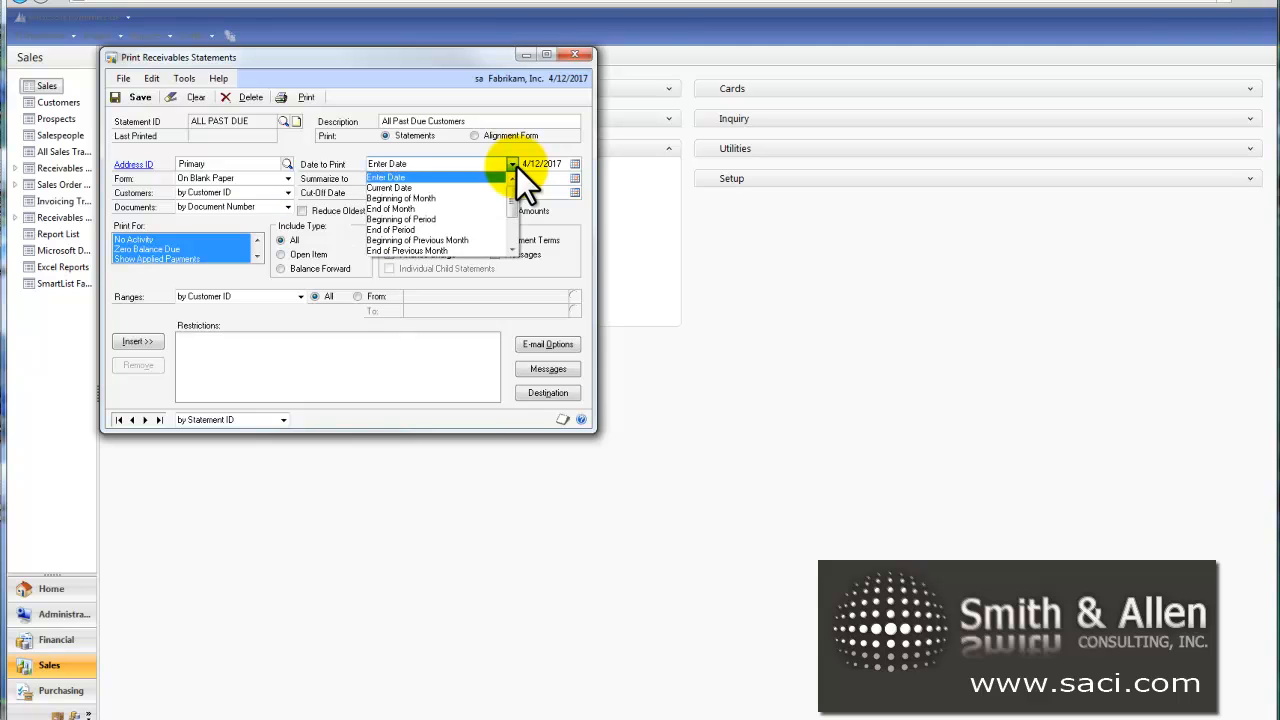
{"action": "left_click", "coordinate": [420, 188]}
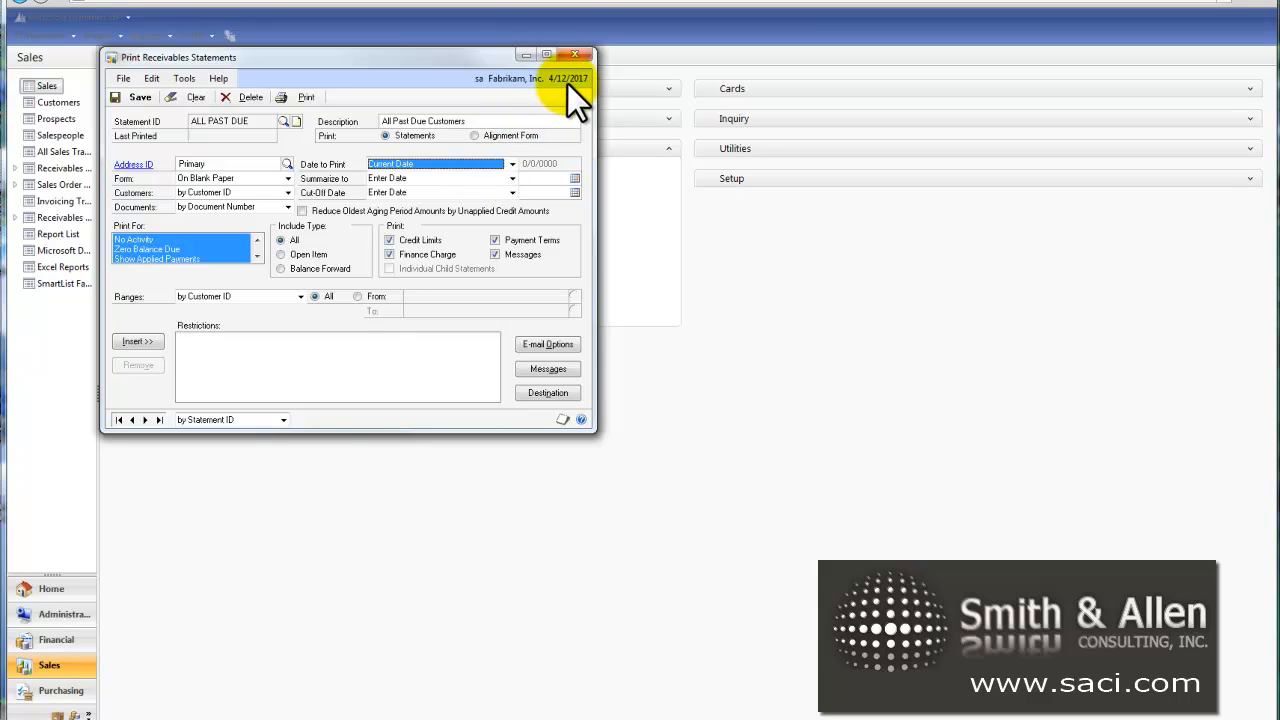
{"action": "left_click", "coordinate": [514, 179]}
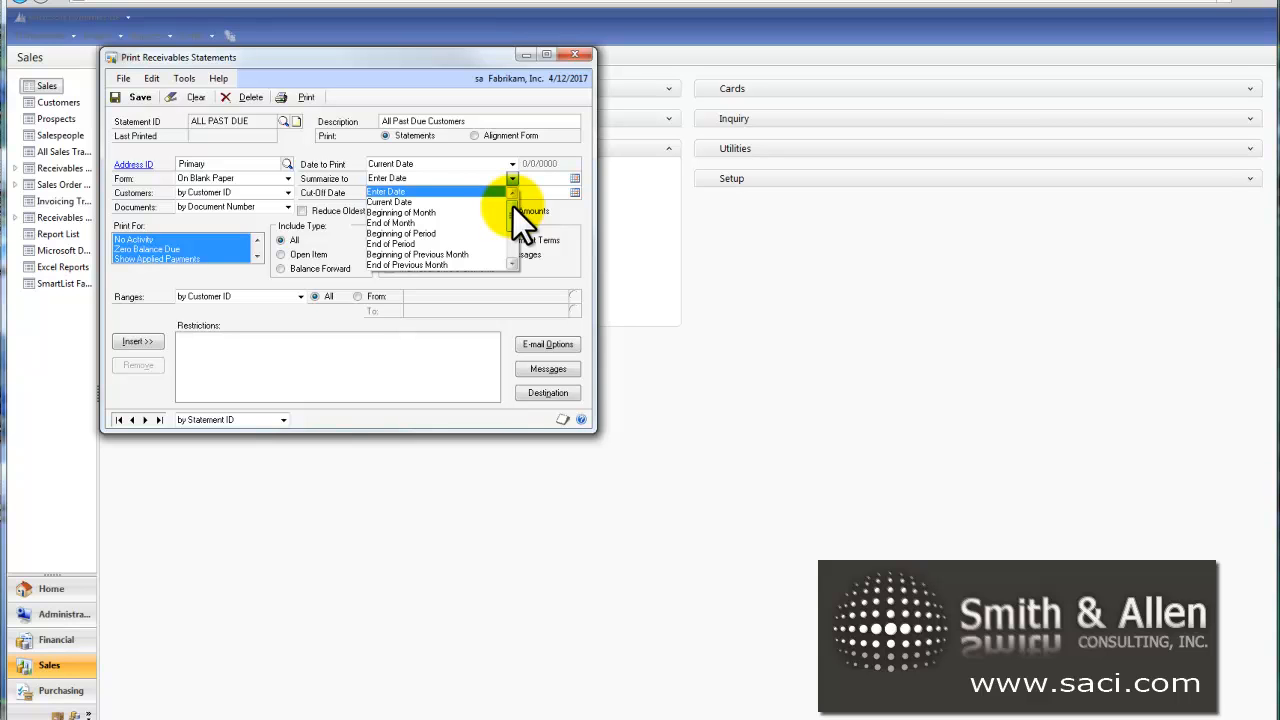
{"action": "left_click", "coordinate": [421, 192]}
{"action": "left_click", "coordinate": [555, 178]}
{"action": "type", "text": "01011900"}
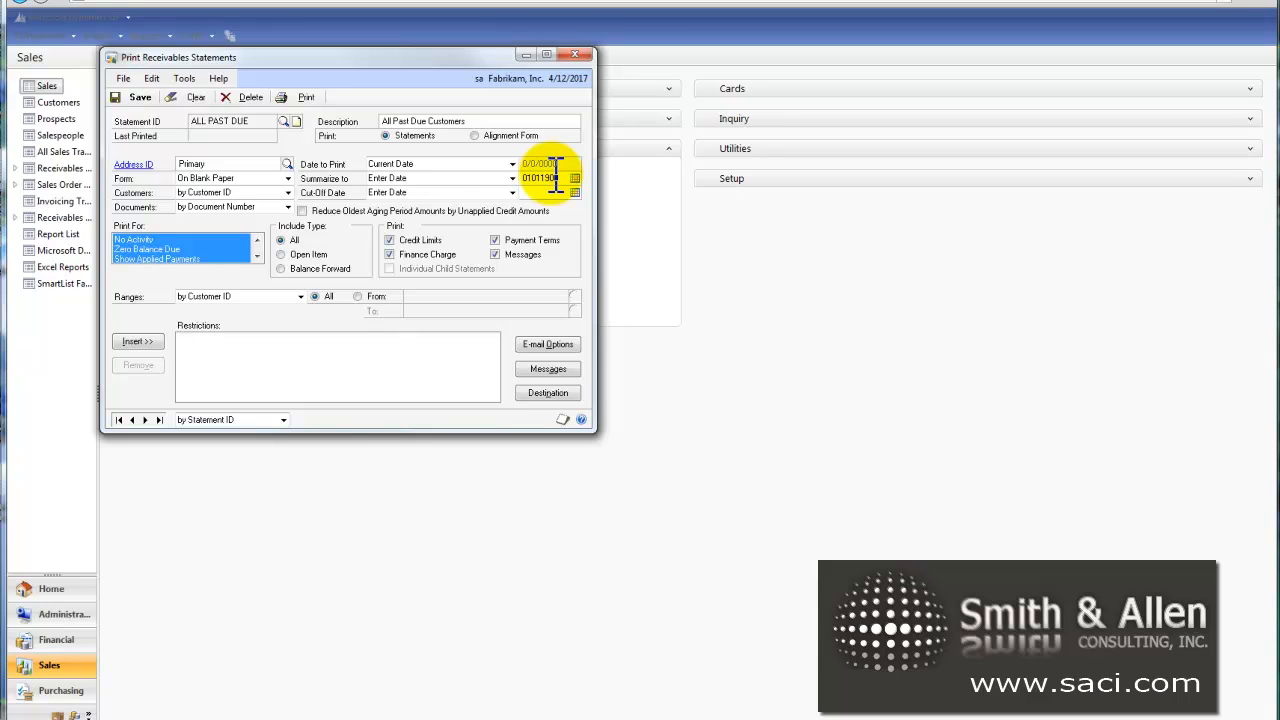
{"action": "key", "text": "Tab"}
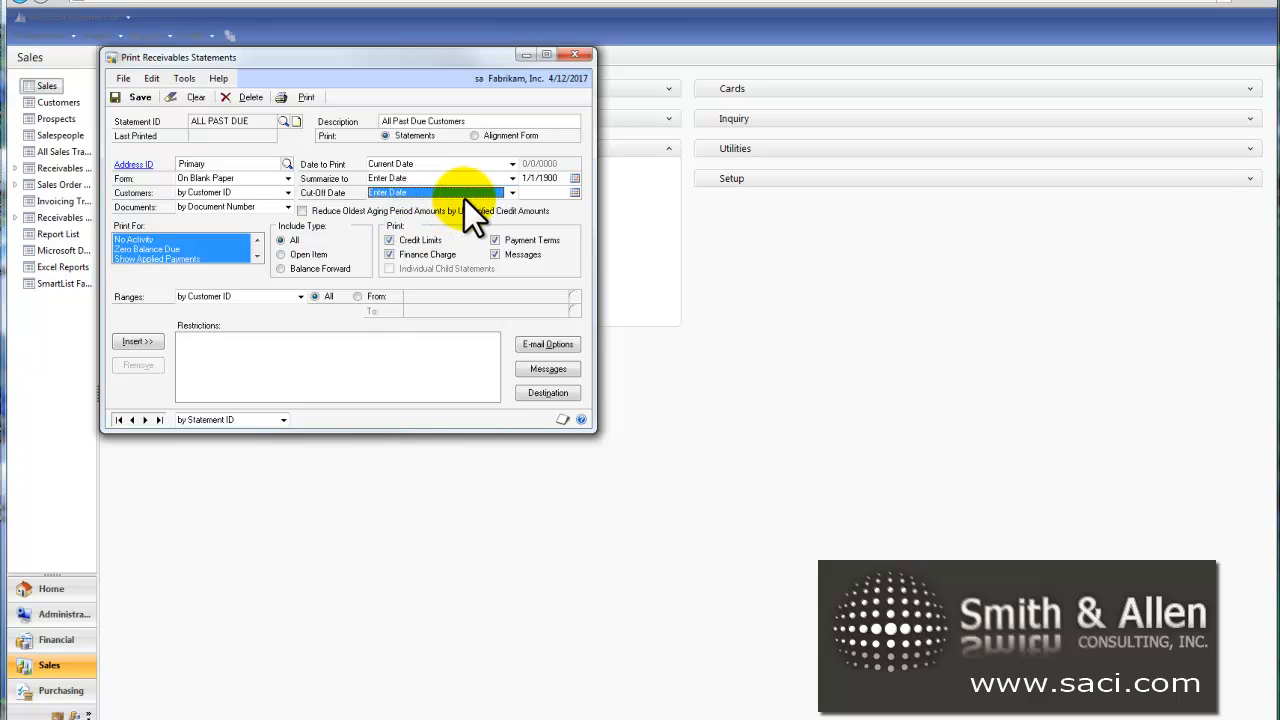
Step: Review the balance and payment categories offered under Print For
{"action": "left_click", "coordinate": [256, 242]}
{"action": "left_click", "coordinate": [256, 242]}
{"action": "left_click", "coordinate": [256, 242]}
{"action": "left_click", "coordinate": [256, 242]}
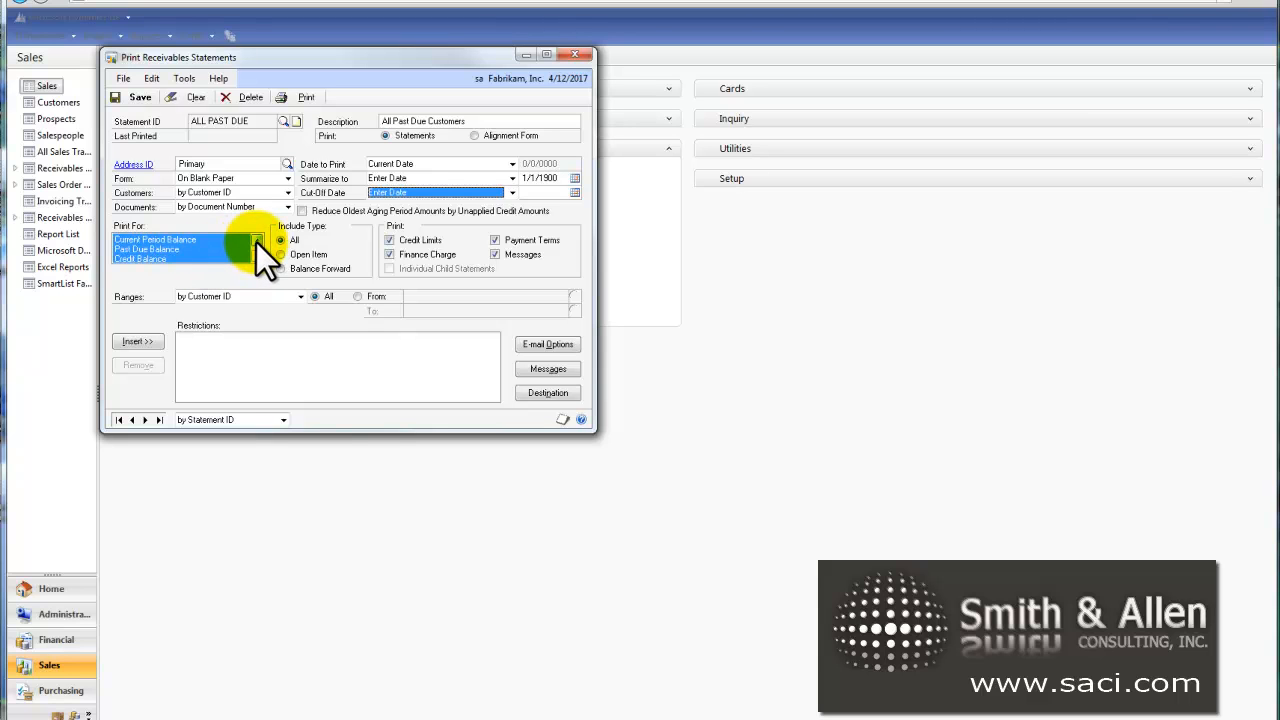
{"action": "left_click", "coordinate": [257, 257]}
{"action": "left_click", "coordinate": [257, 258]}
{"action": "left_click", "coordinate": [257, 258]}
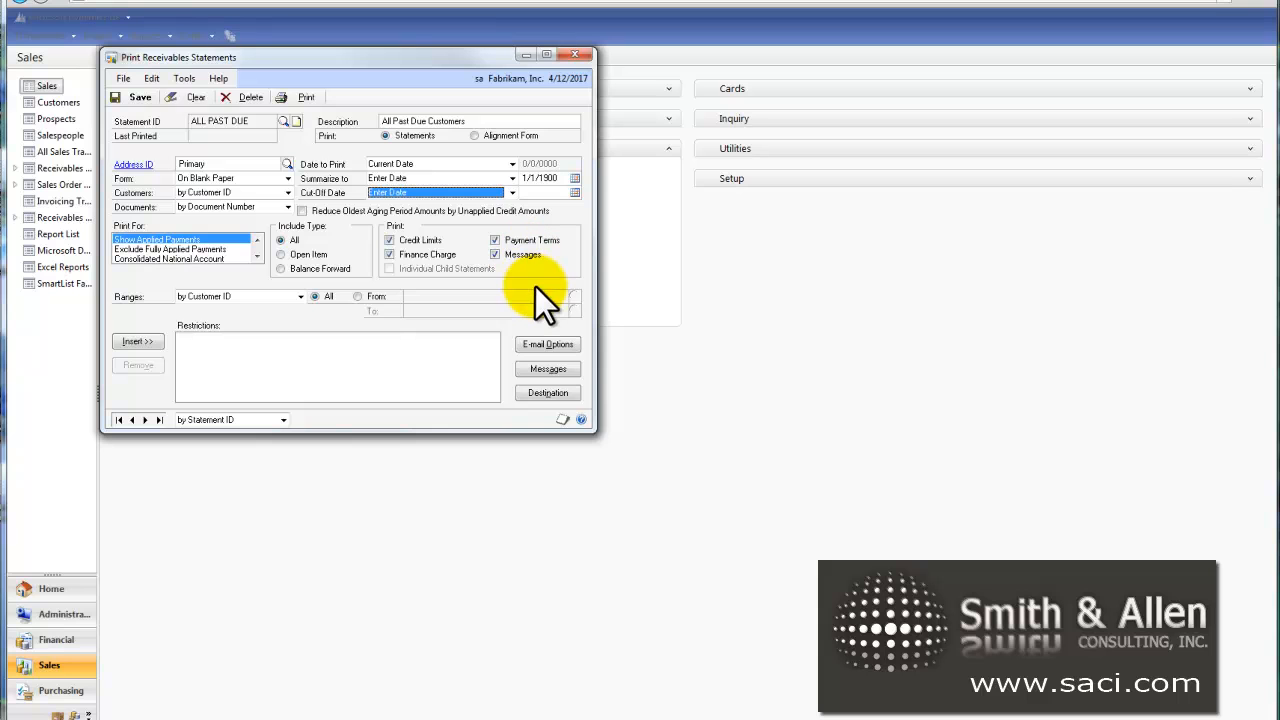
Step: Set the report destination to Screen only and save the statement option
{"action": "left_click", "coordinate": [548, 392]}
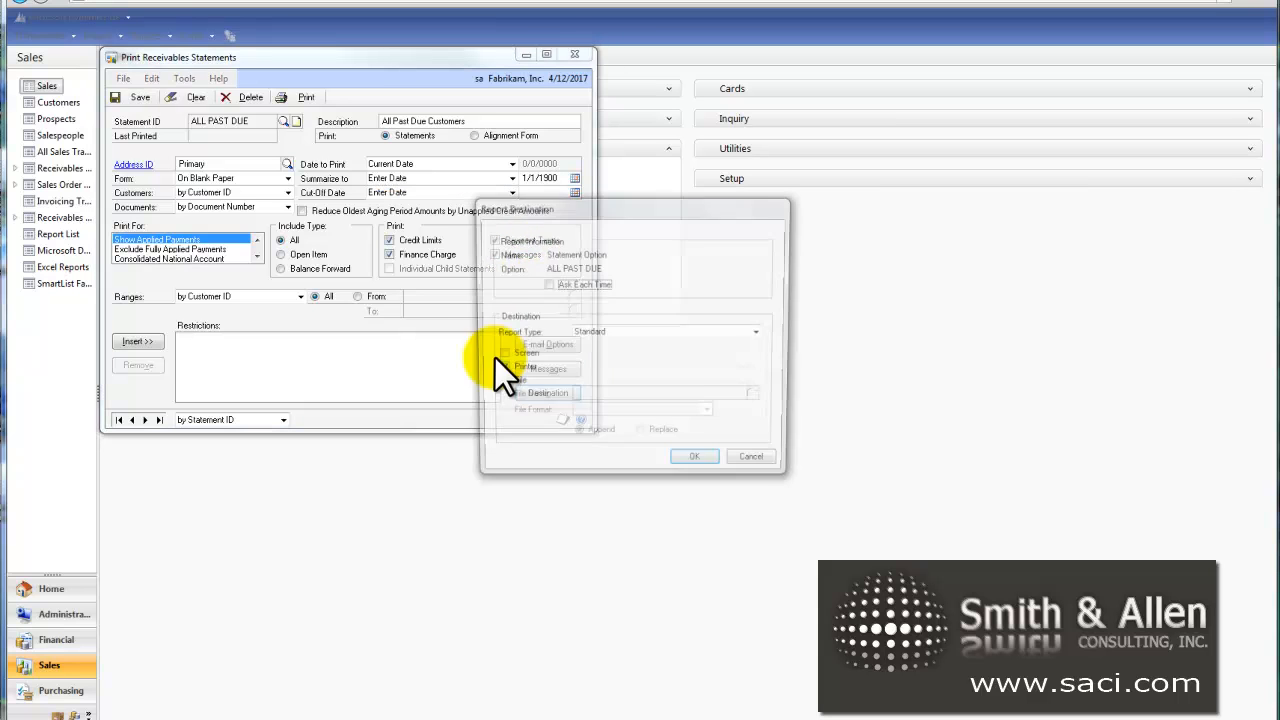
{"action": "left_click", "coordinate": [499, 356]}
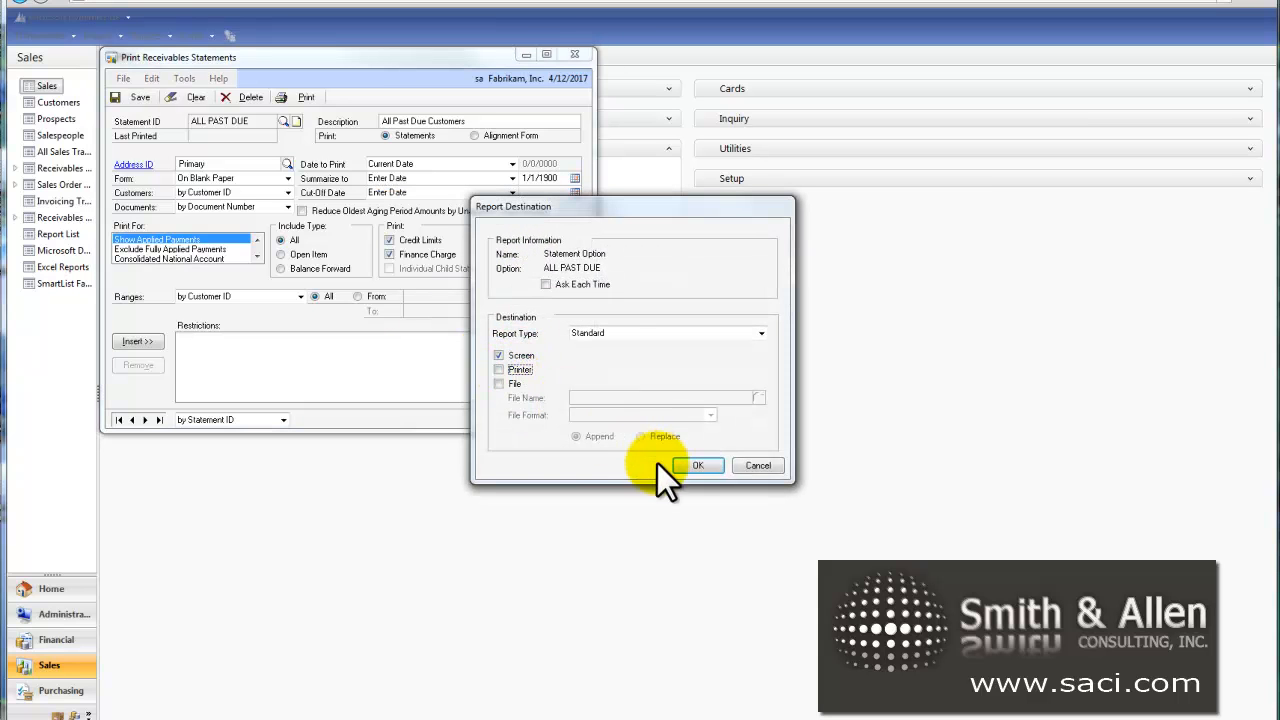
{"action": "left_click", "coordinate": [688, 466]}
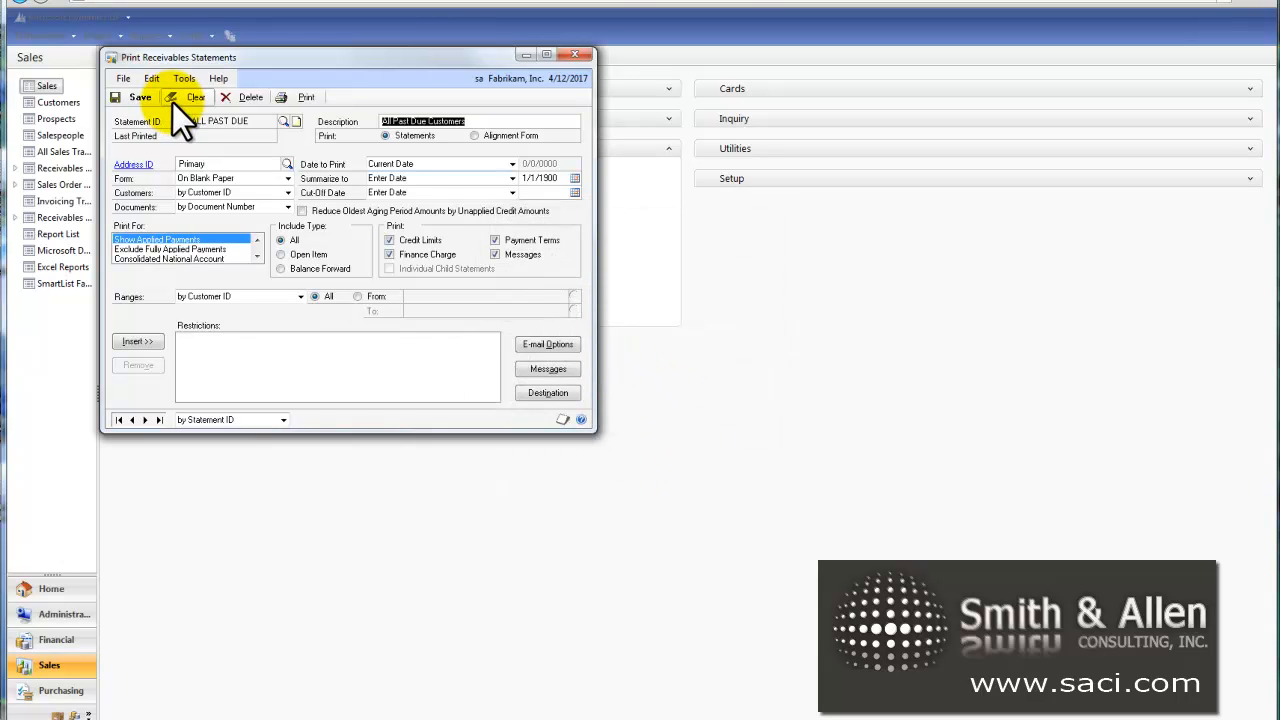
{"action": "left_click", "coordinate": [131, 94]}
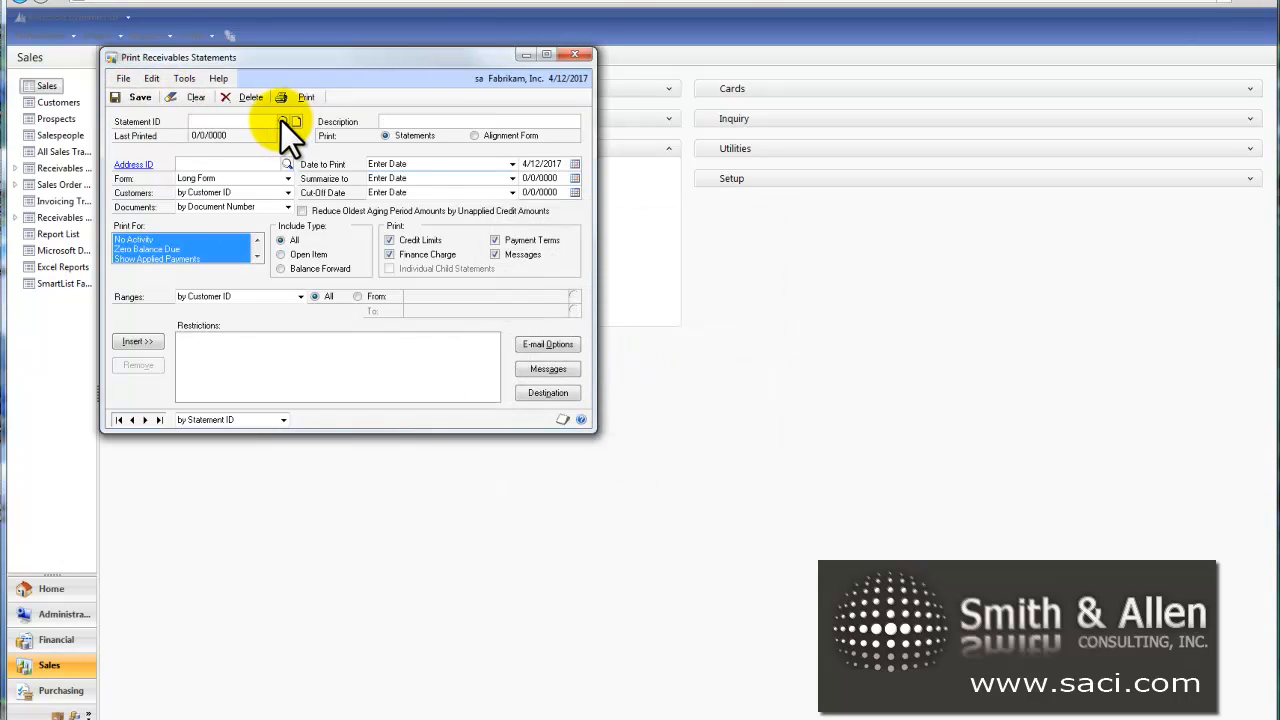
Step: Reload the ALL PAST DUE statement option and preview its printed statements on screen
{"action": "left_click", "coordinate": [283, 121]}
{"action": "left_click", "coordinate": [522, 369]}
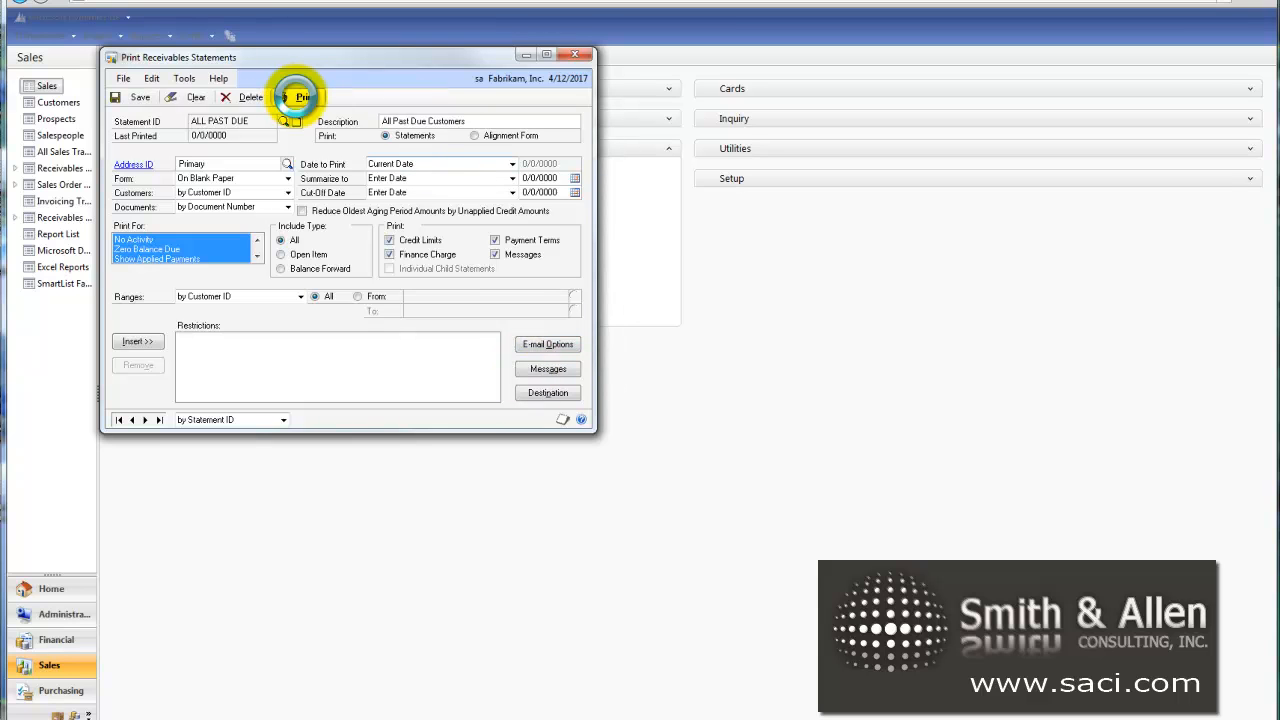
{"action": "left_click", "coordinate": [297, 97]}
{"action": "left_click_drag", "start_coordinate": [598, 313], "coordinate": [818, 323]}
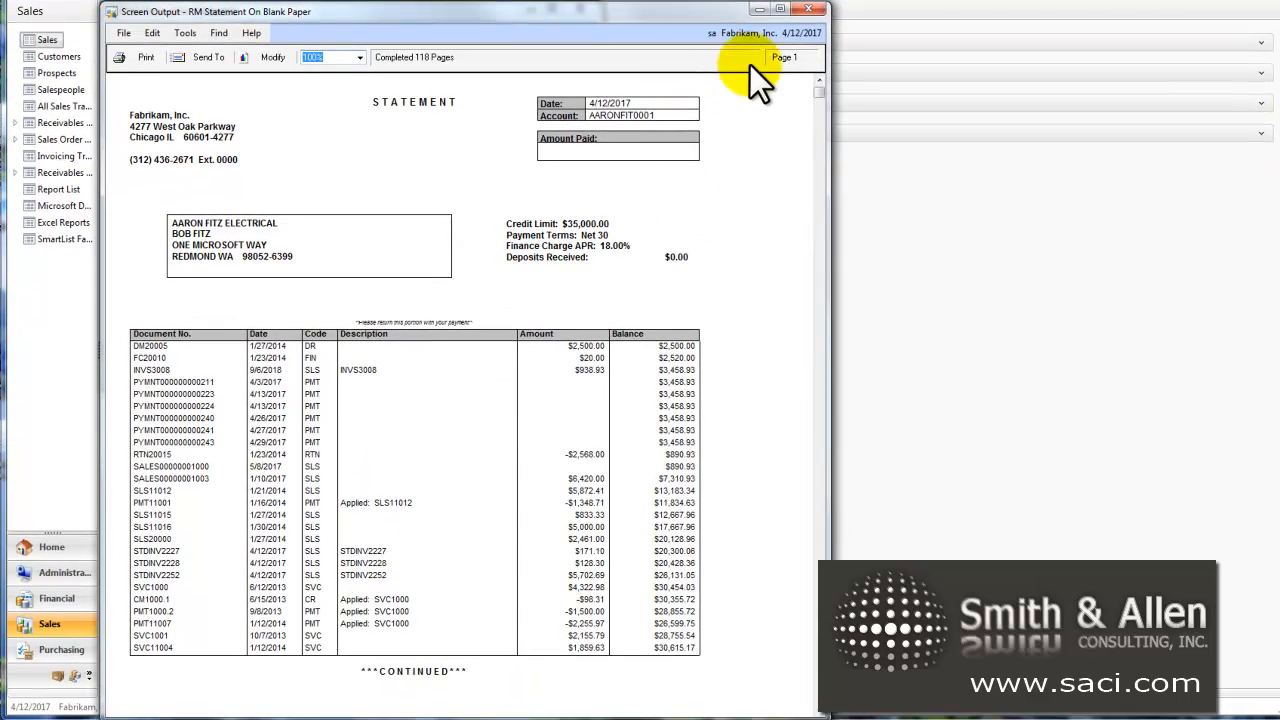
{"action": "left_click", "coordinate": [810, 12]}
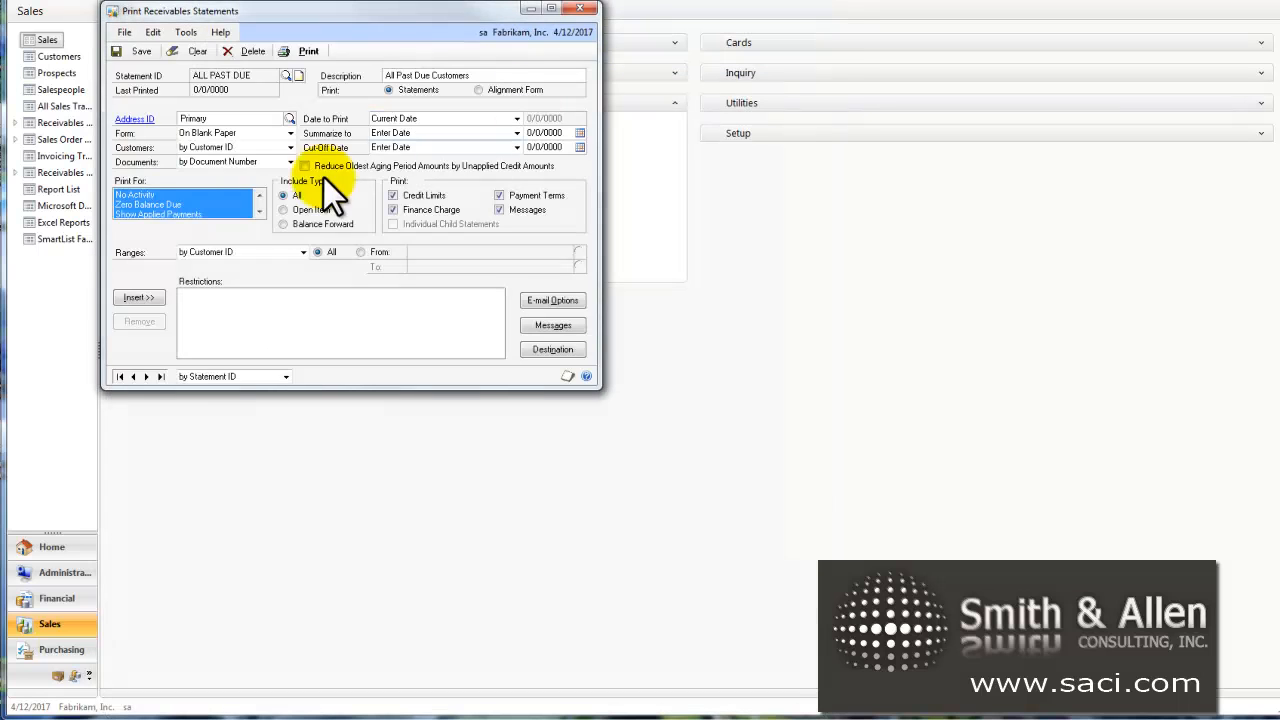
Step: Restrict the Print For balance categories to Current Period Balance and Past Due Balance
{"action": "left_click", "coordinate": [261, 192]}
{"action": "left_click", "coordinate": [261, 192]}
{"action": "left_click", "coordinate": [261, 192]}
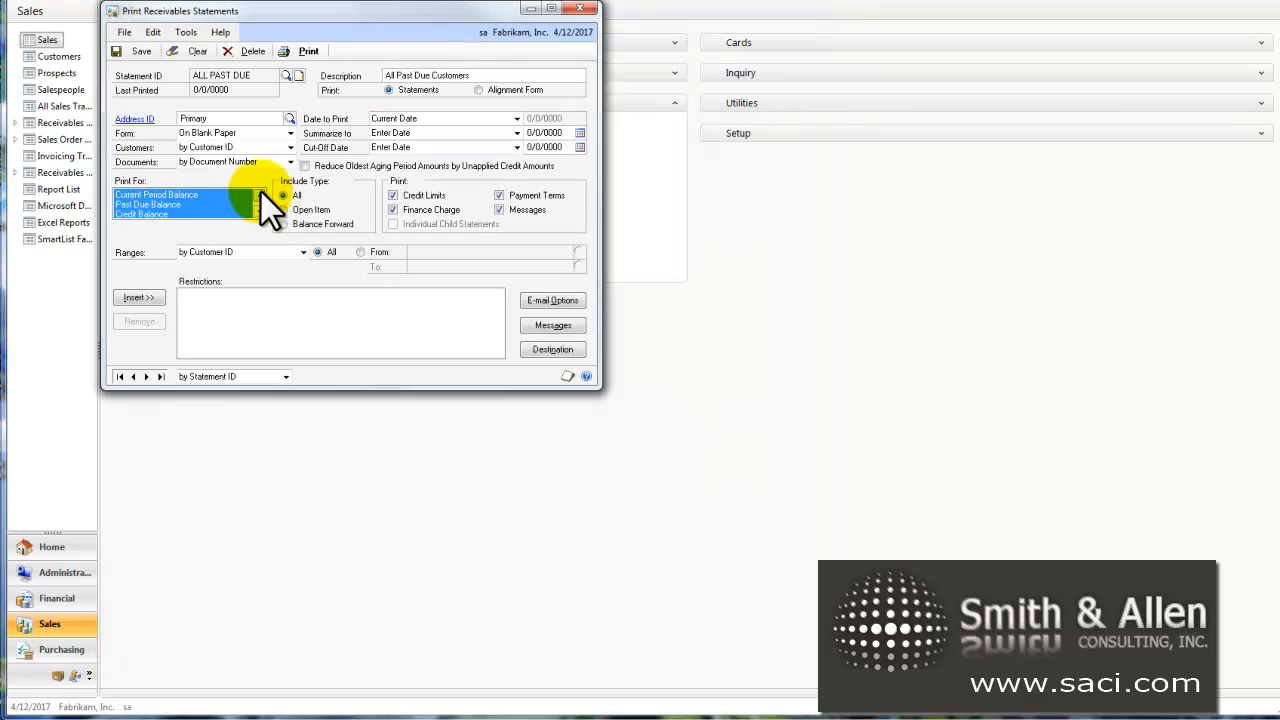
{"action": "left_click", "coordinate": [183, 195]}
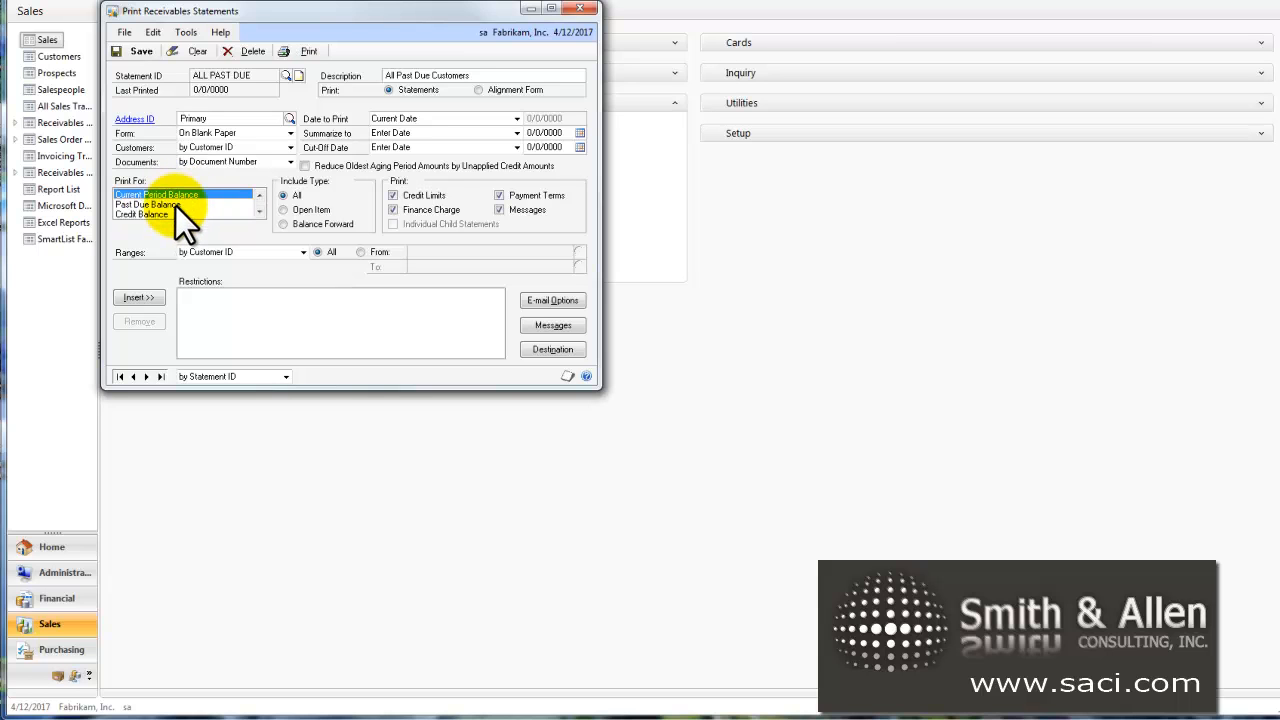
{"action": "left_click", "coordinate": [169, 205], "text": "ctrl"}
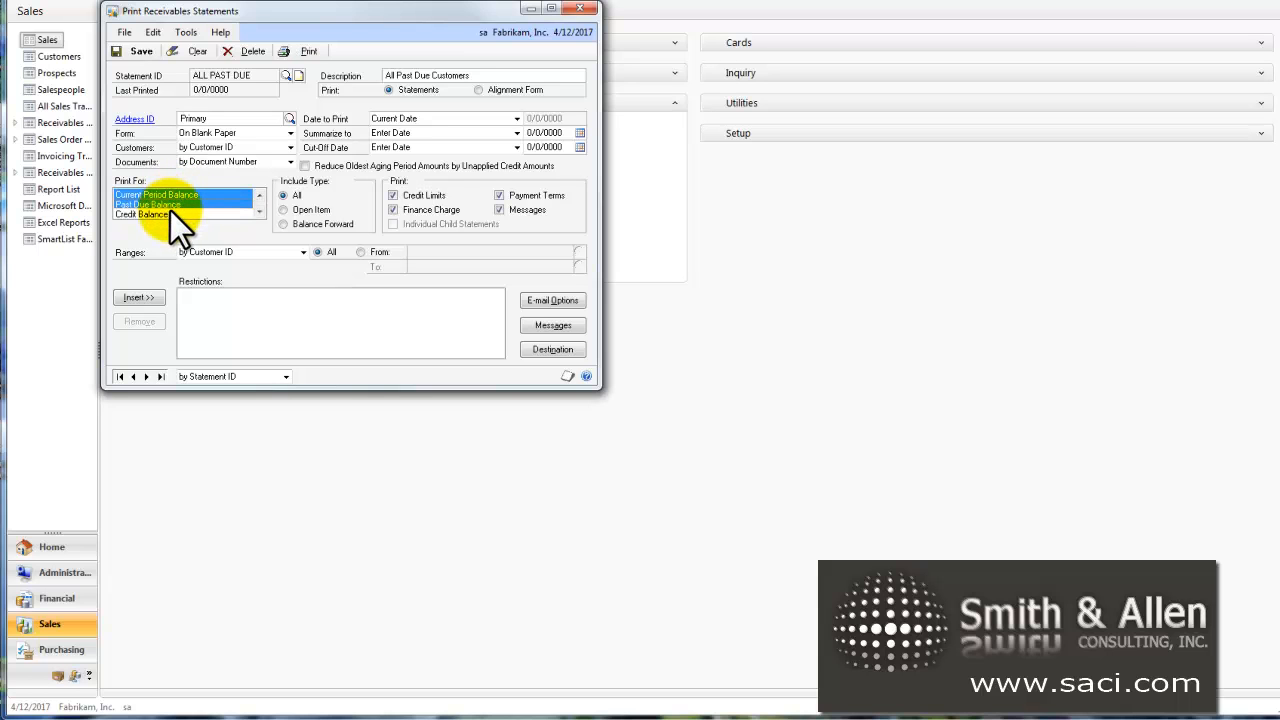
Step: Check the remaining Print For categories and add Exclude Fully Applied Payments to the selection
{"action": "left_click", "coordinate": [259, 212]}
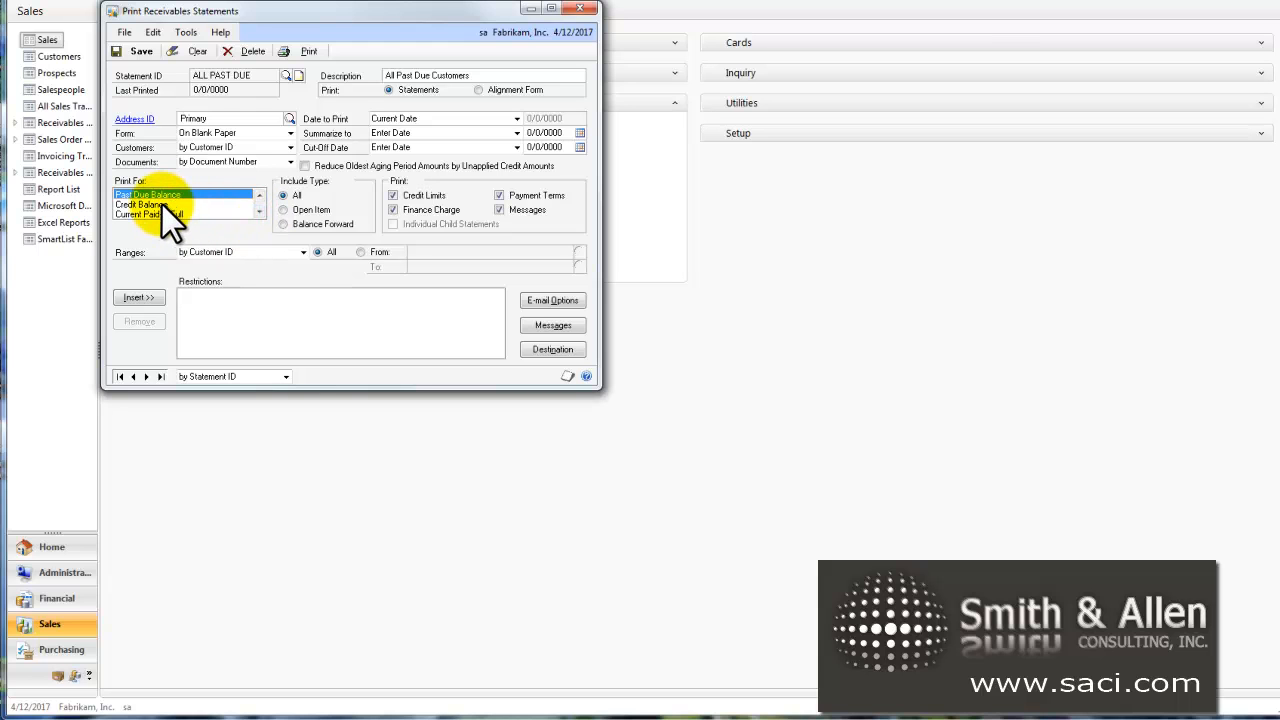
{"action": "left_click", "coordinate": [162, 204], "text": "ctrl"}
{"action": "left_click", "coordinate": [258, 214]}
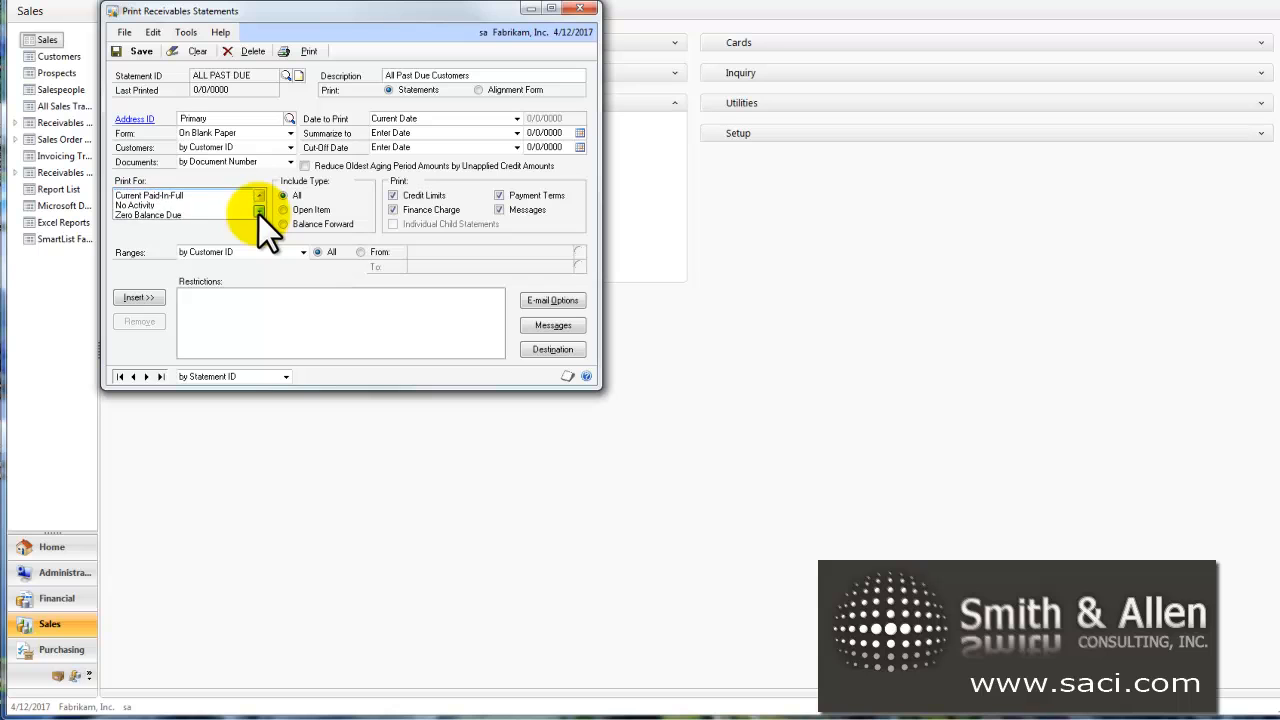
{"action": "left_click", "coordinate": [259, 215]}
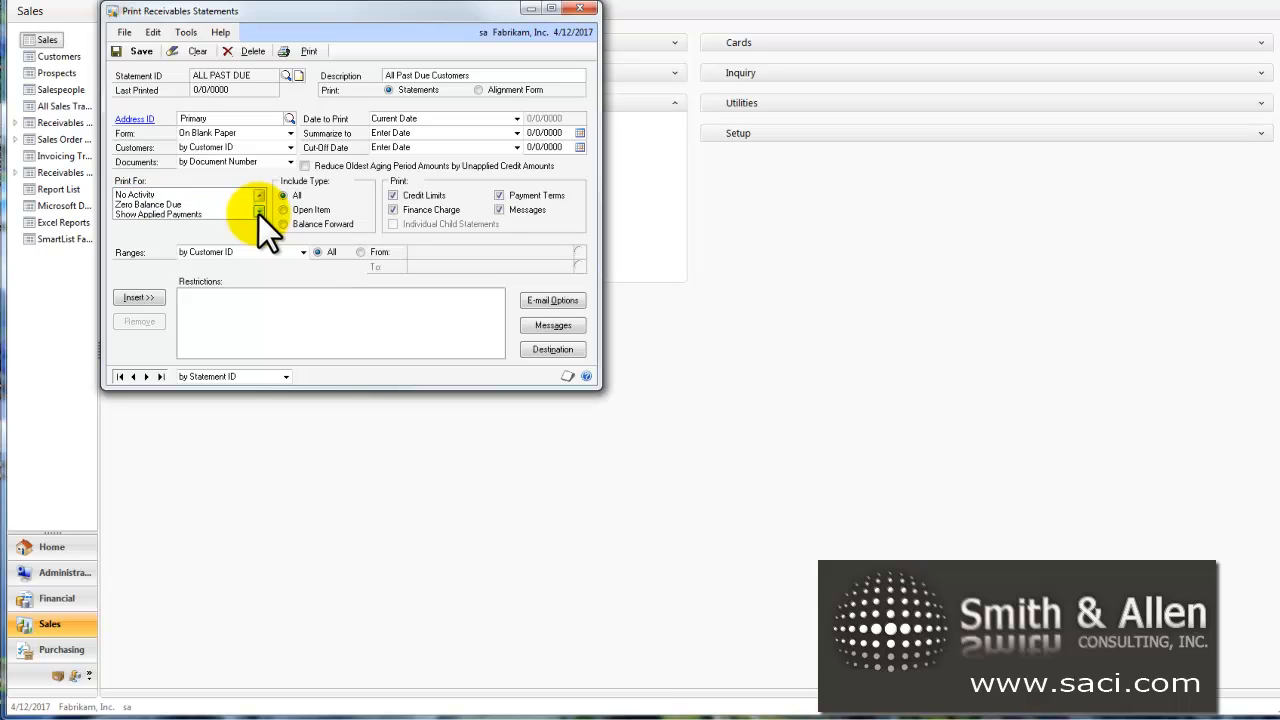
{"action": "left_click", "coordinate": [258, 214]}
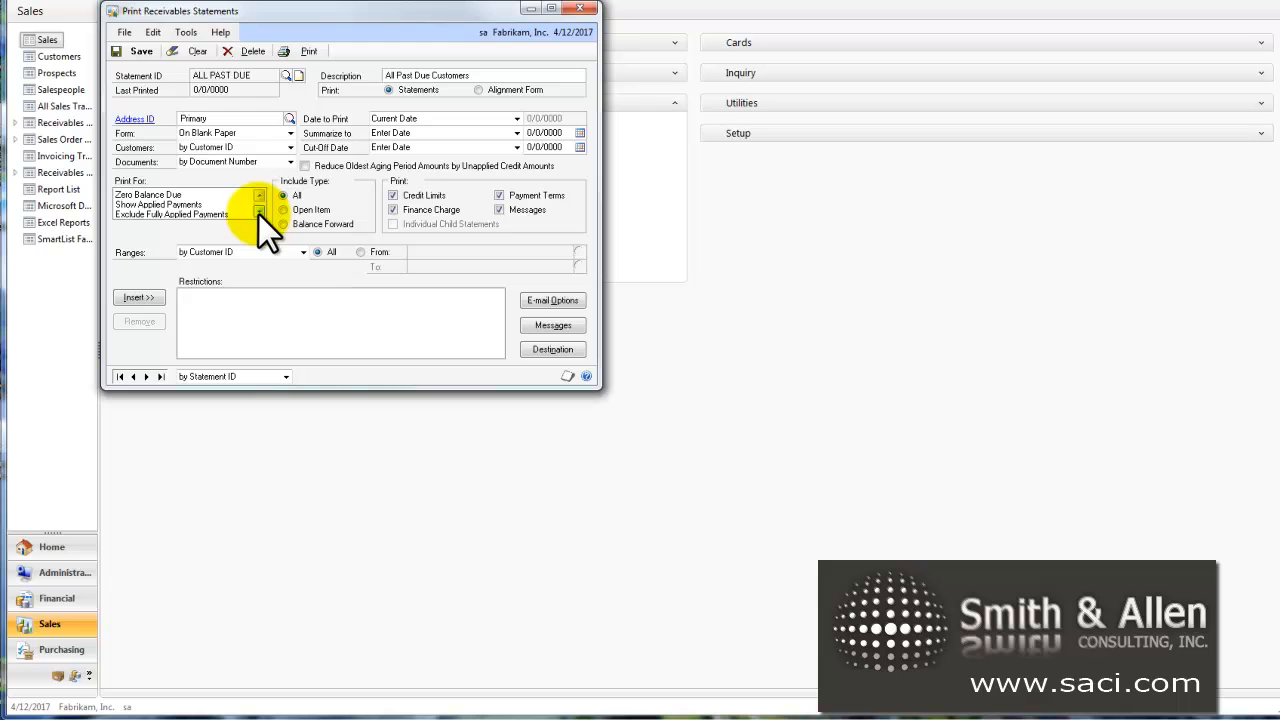
{"action": "left_click", "coordinate": [182, 214]}
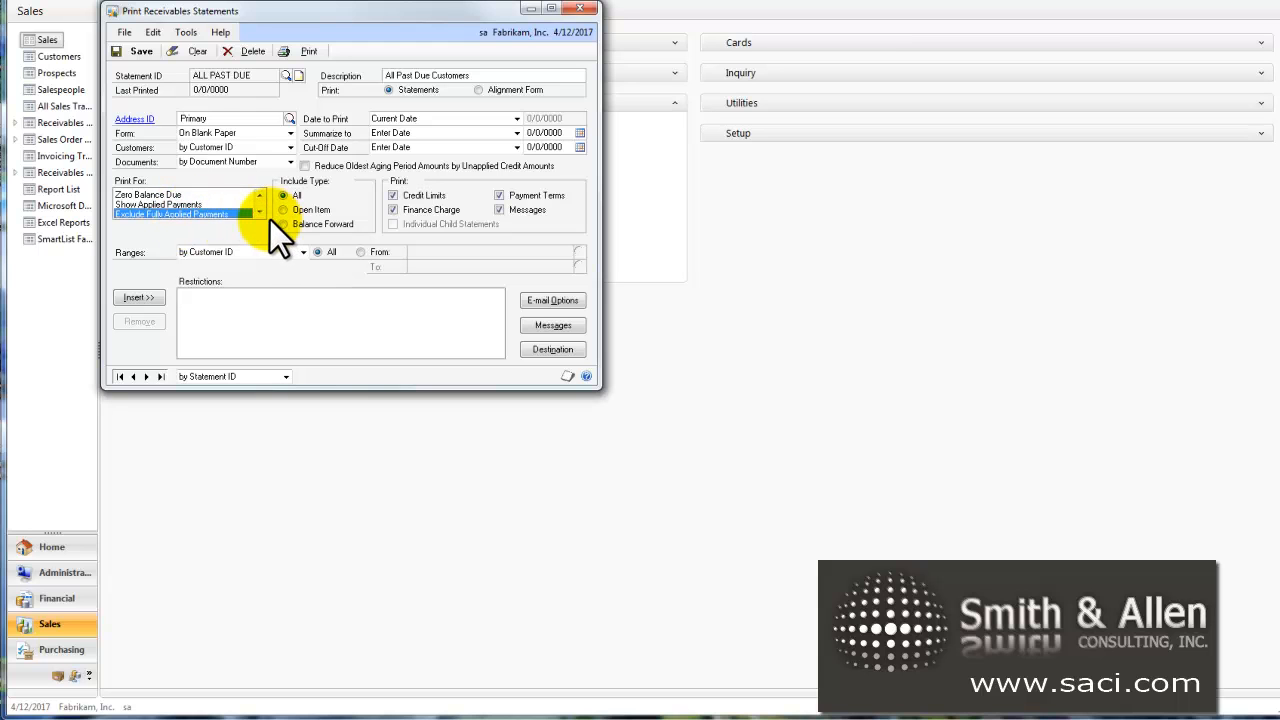
{"action": "left_click", "coordinate": [258, 214]}
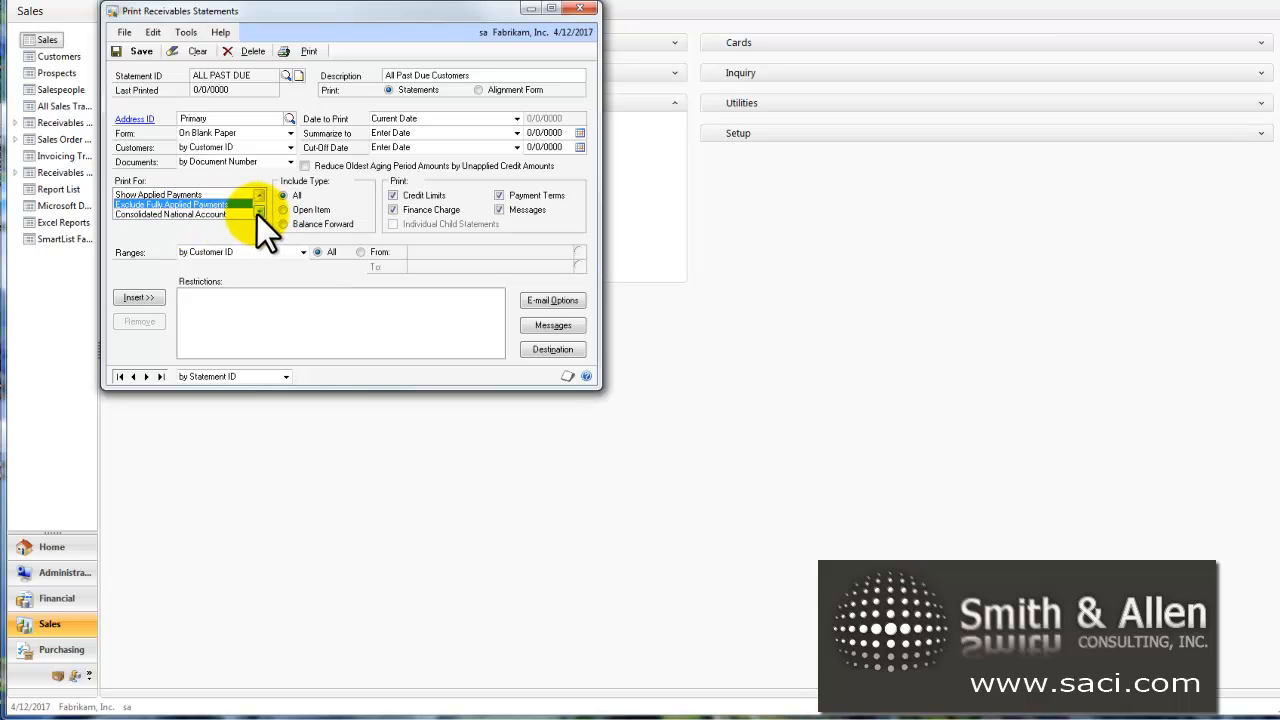
Step: Save the ALL PAST DUE statement option and reload it
{"action": "left_click", "coordinate": [137, 51]}
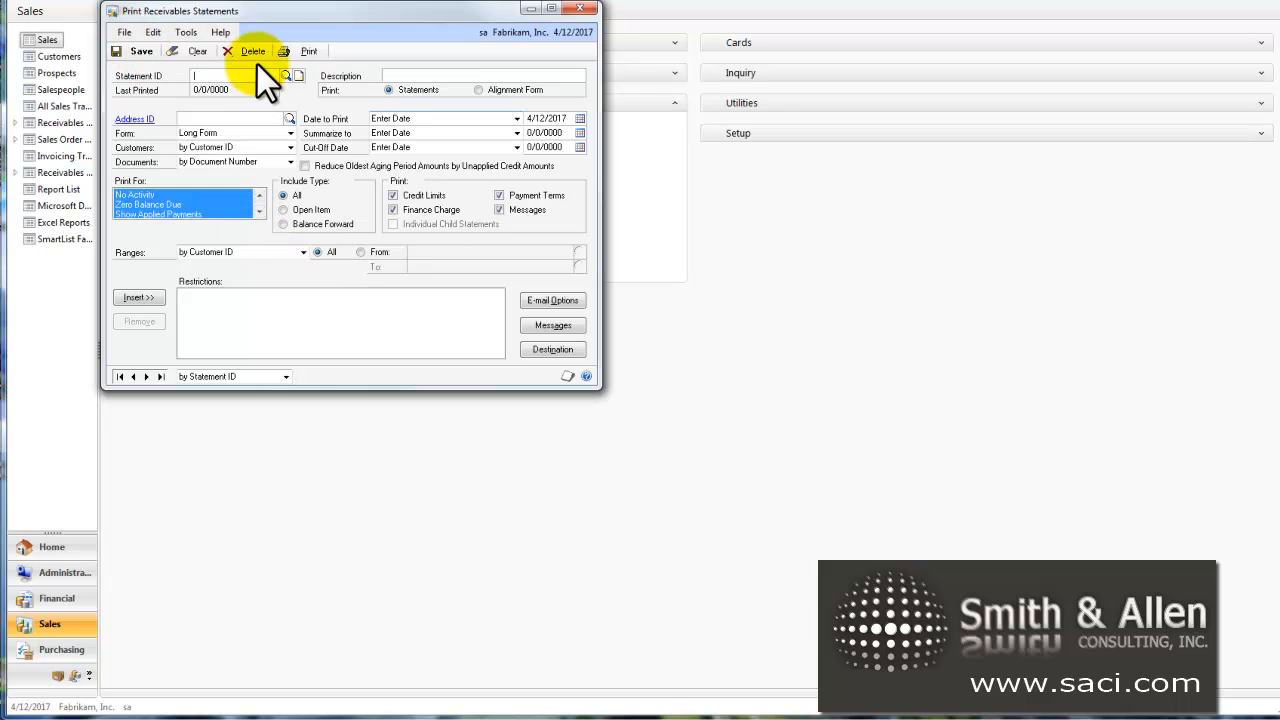
{"action": "left_click", "coordinate": [286, 76]}
{"action": "double_click", "coordinate": [331, 164]}
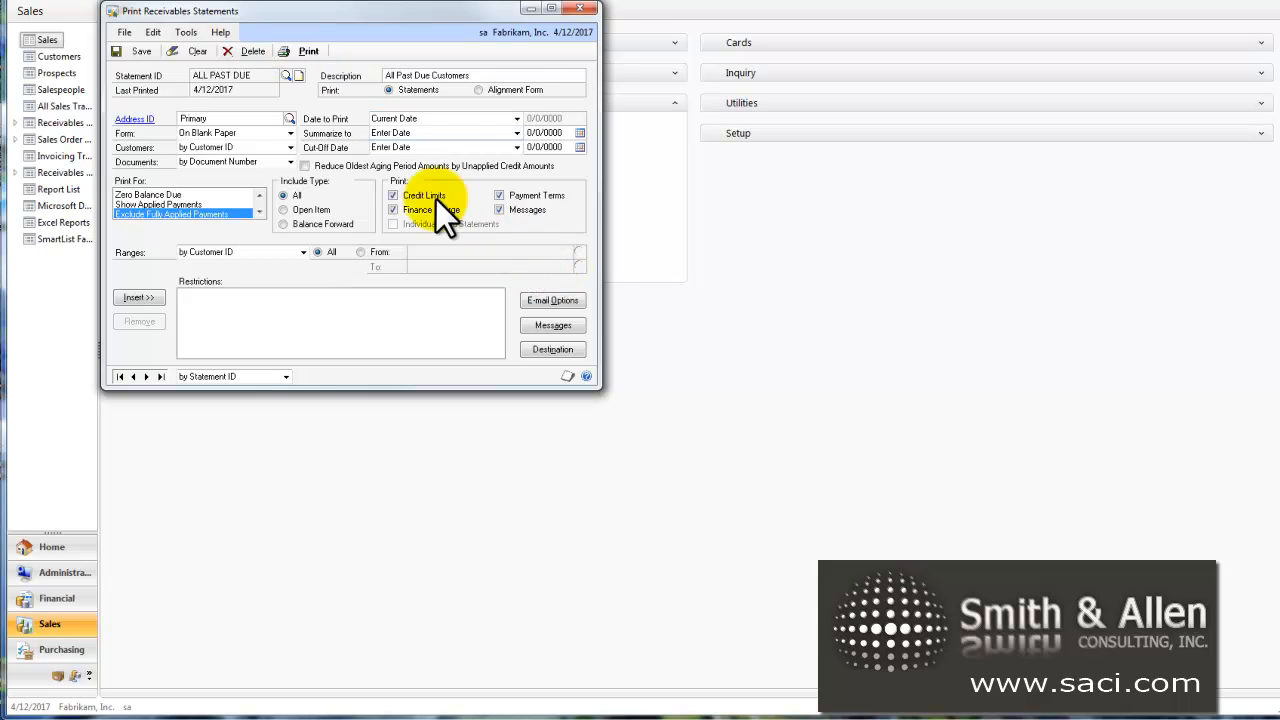
Step: Preview the statements on screen at full page width and examine the return document's line on the first customer's statement
{"action": "left_click_drag", "start_coordinate": [600, 317], "coordinate": [783, 317]}
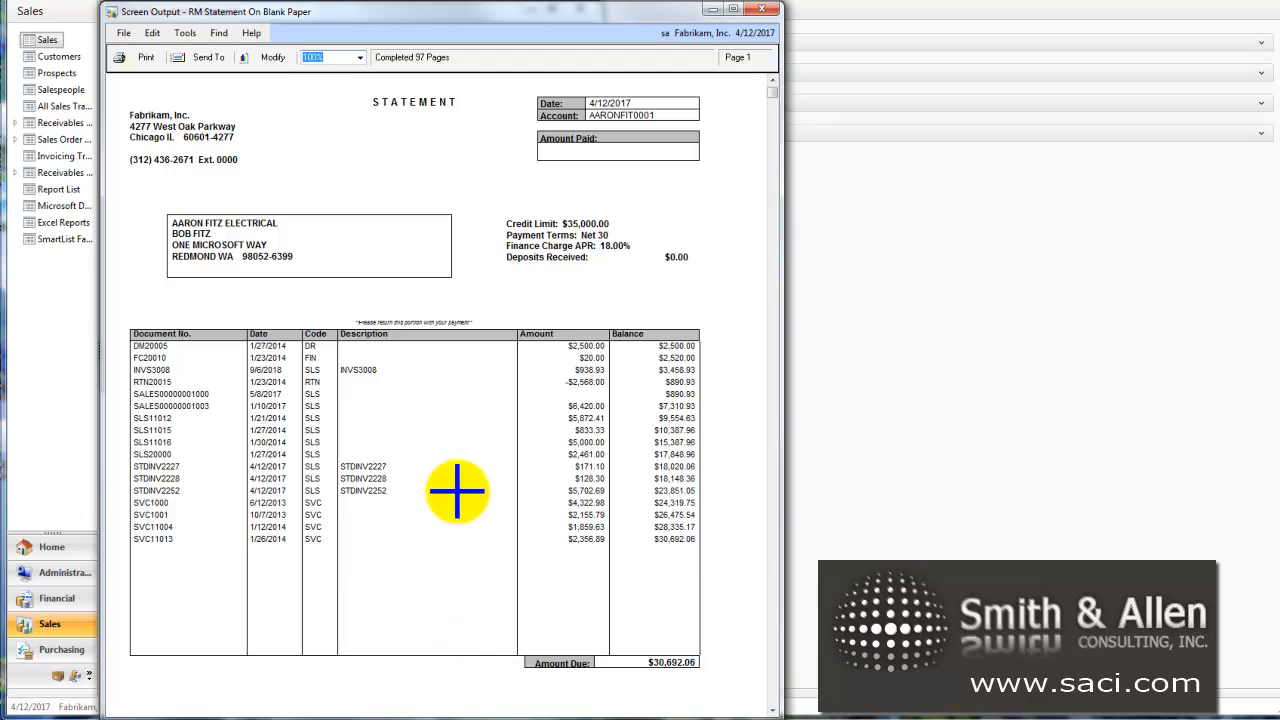
{"action": "left_click", "coordinate": [600, 381]}
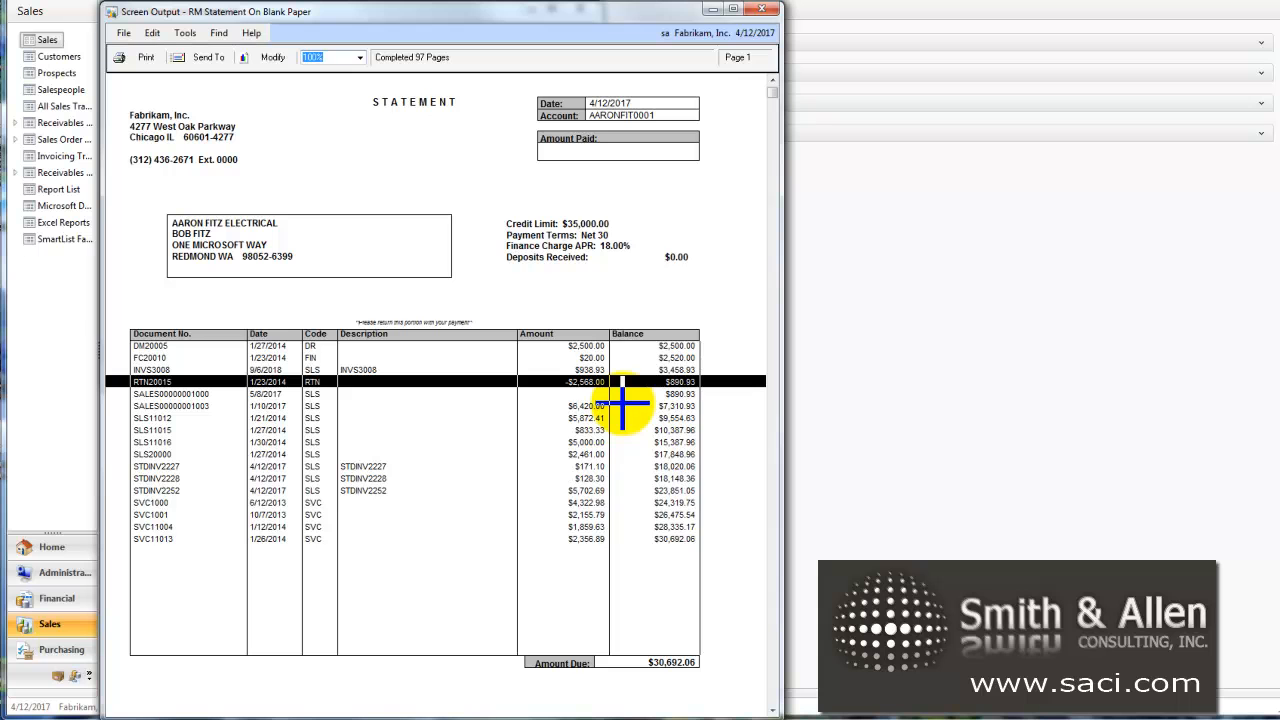
{"action": "left_click", "coordinate": [763, 9]}
Step: Enter "We're gonna get you!" as the statement message for the 181 and Over aging period
{"action": "left_click", "coordinate": [555, 326]}
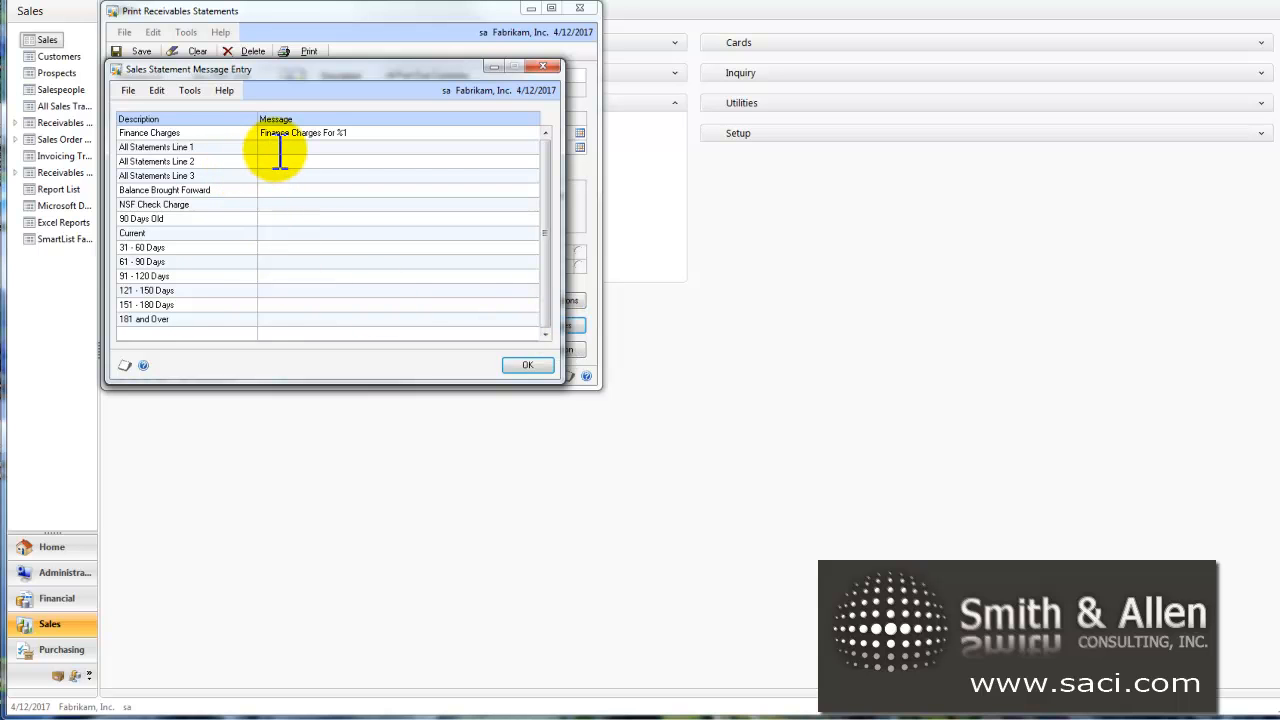
{"action": "left_click", "coordinate": [282, 150]}
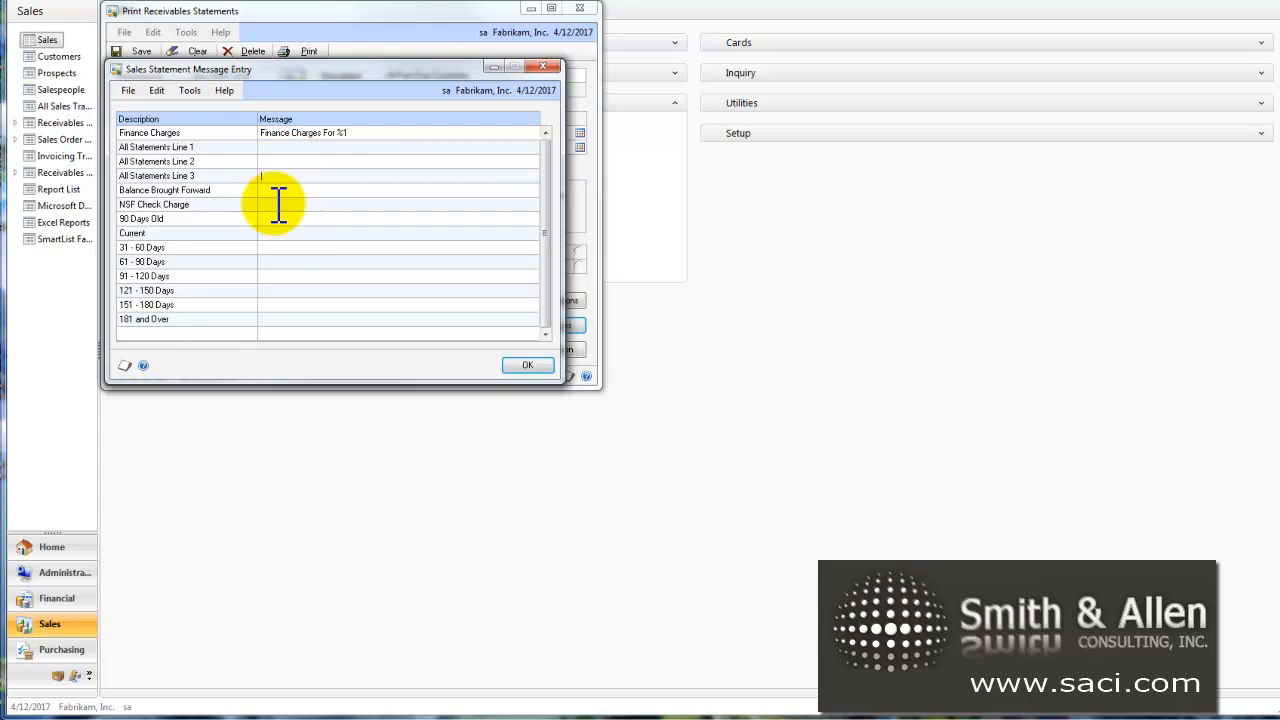
{"action": "left_click", "coordinate": [272, 319]}
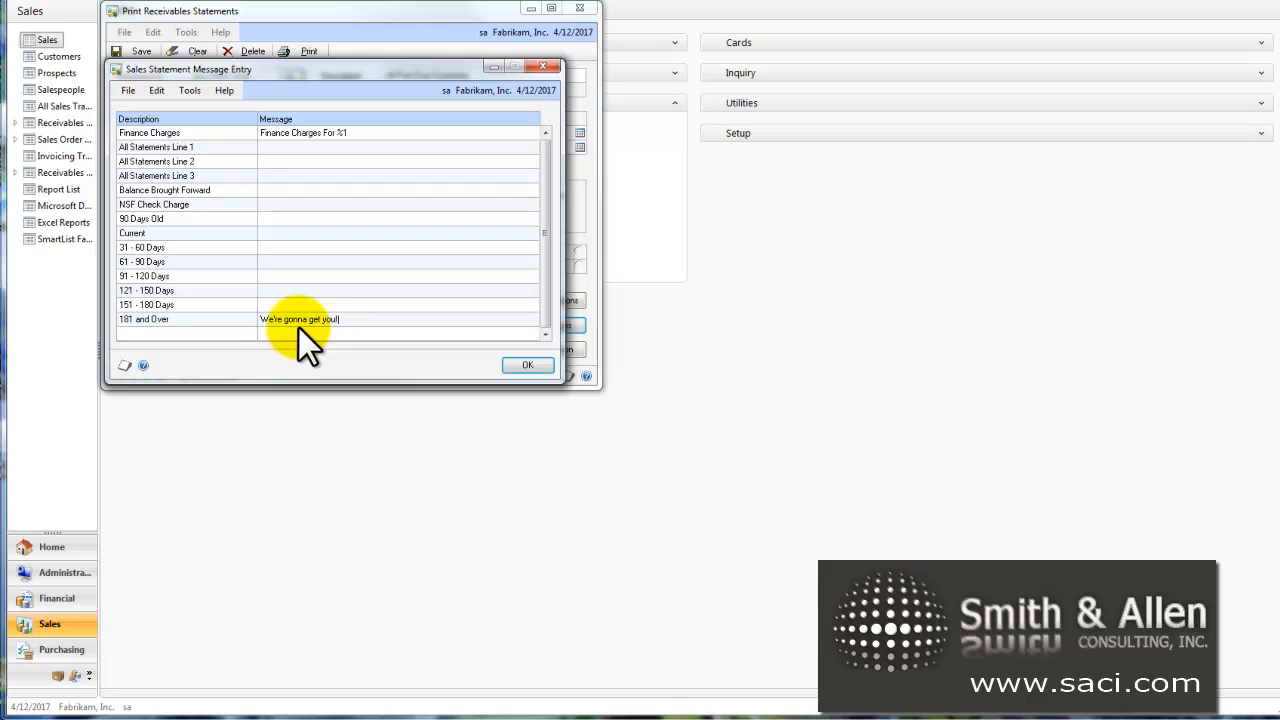
{"action": "left_click", "coordinate": [525, 364]}
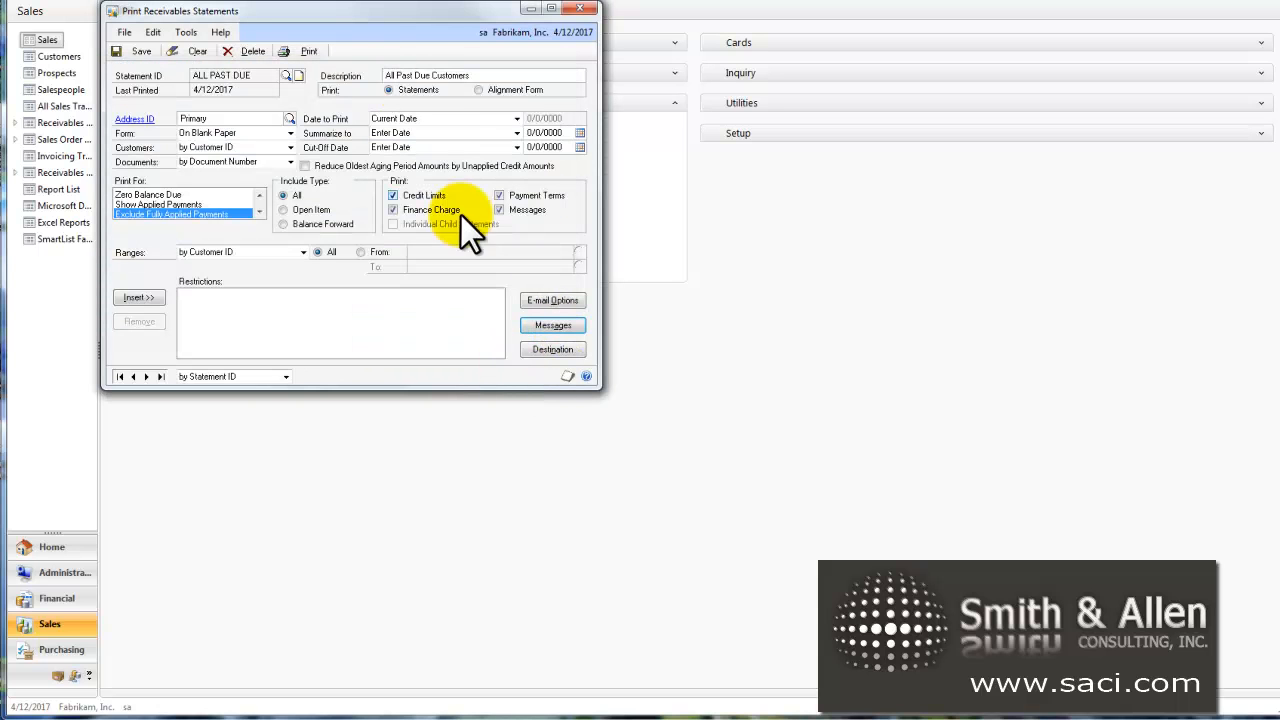
Step: Check the Screen report destination and preview the statements, examining the message and aging periods at the end of the first page
{"action": "left_click", "coordinate": [580, 352]}
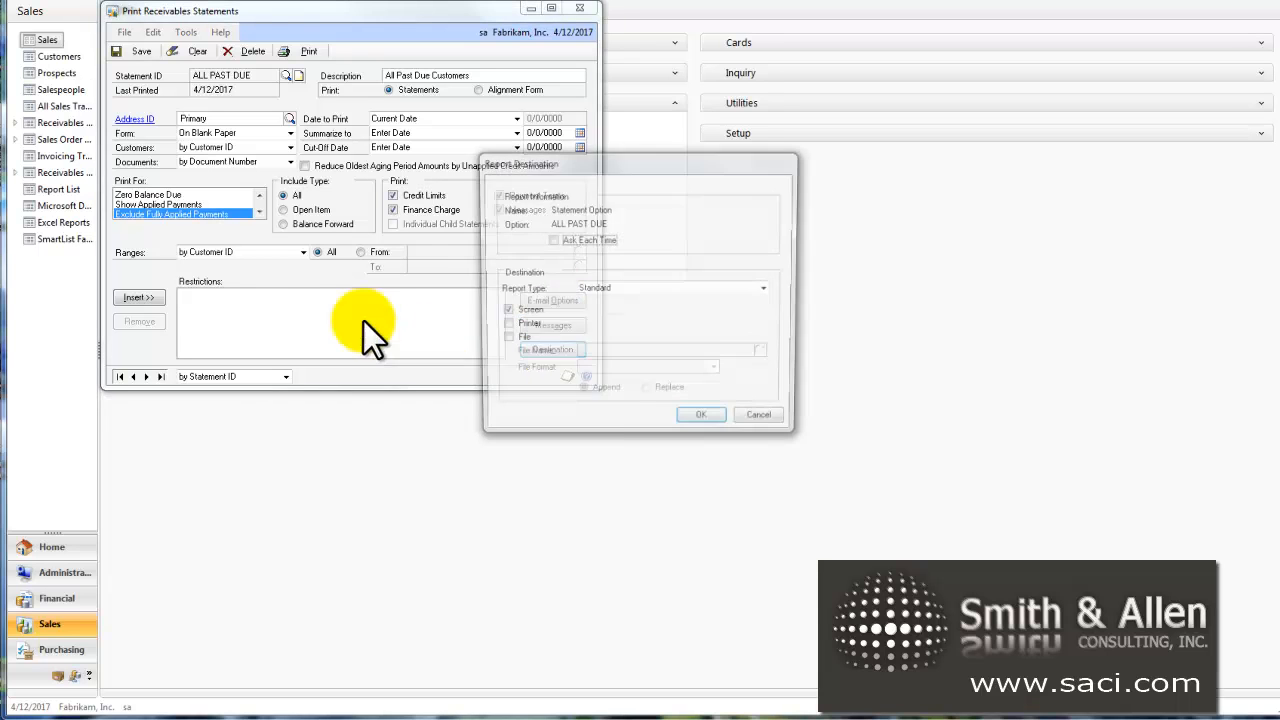
{"action": "left_click", "coordinate": [700, 422]}
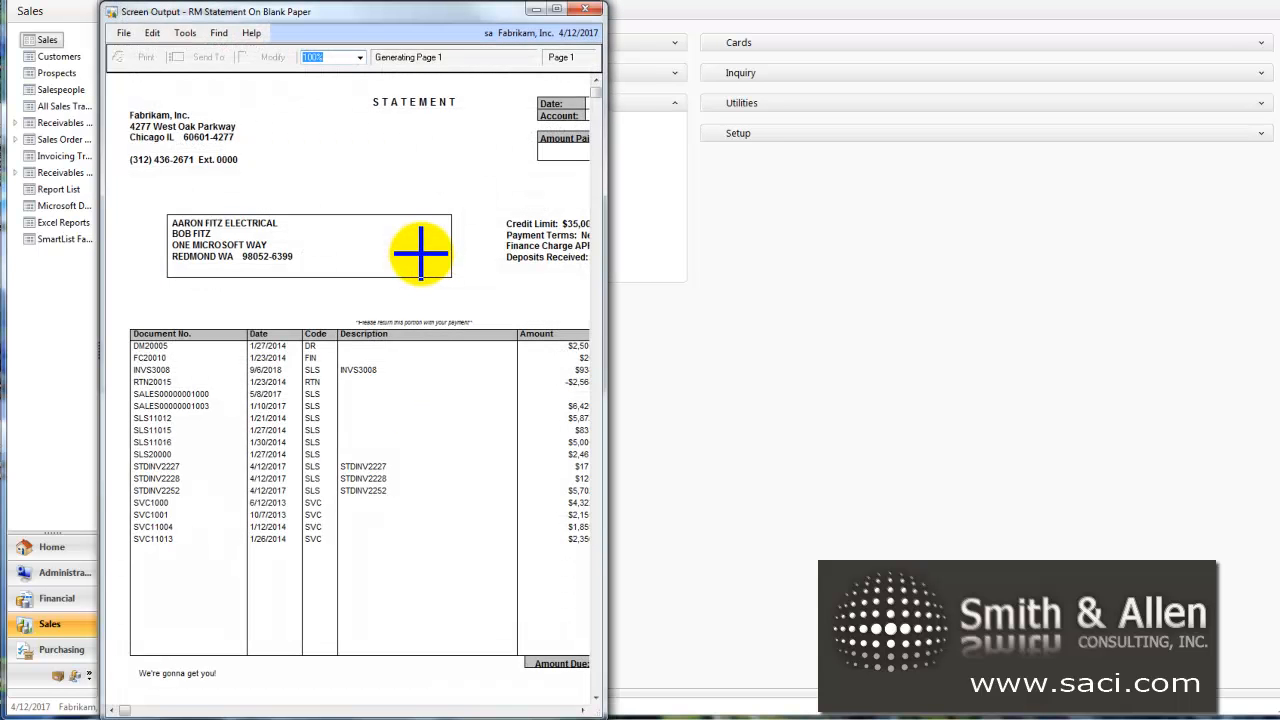
{"action": "left_click_drag", "start_coordinate": [601, 400], "coordinate": [815, 400]}
{"action": "scroll", "coordinate": [386, 572], "scroll_direction": "down", "scroll_amount": 2}
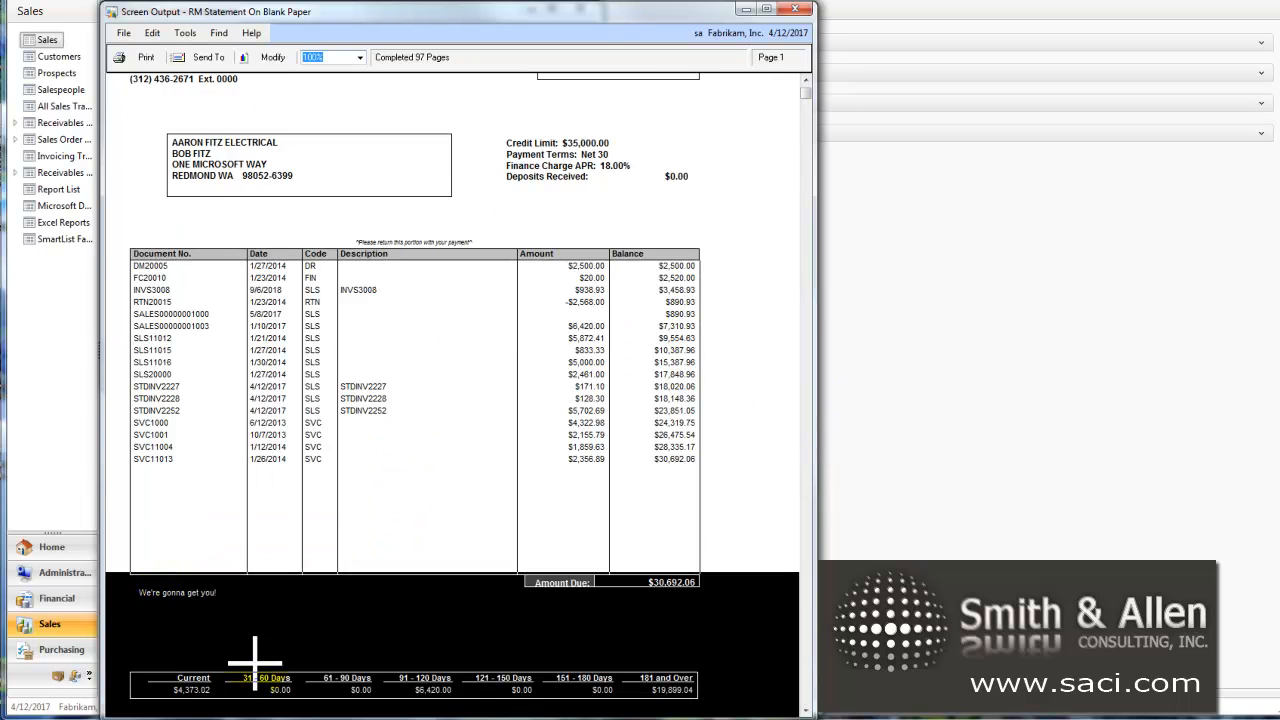
{"action": "left_click", "coordinate": [806, 10]}
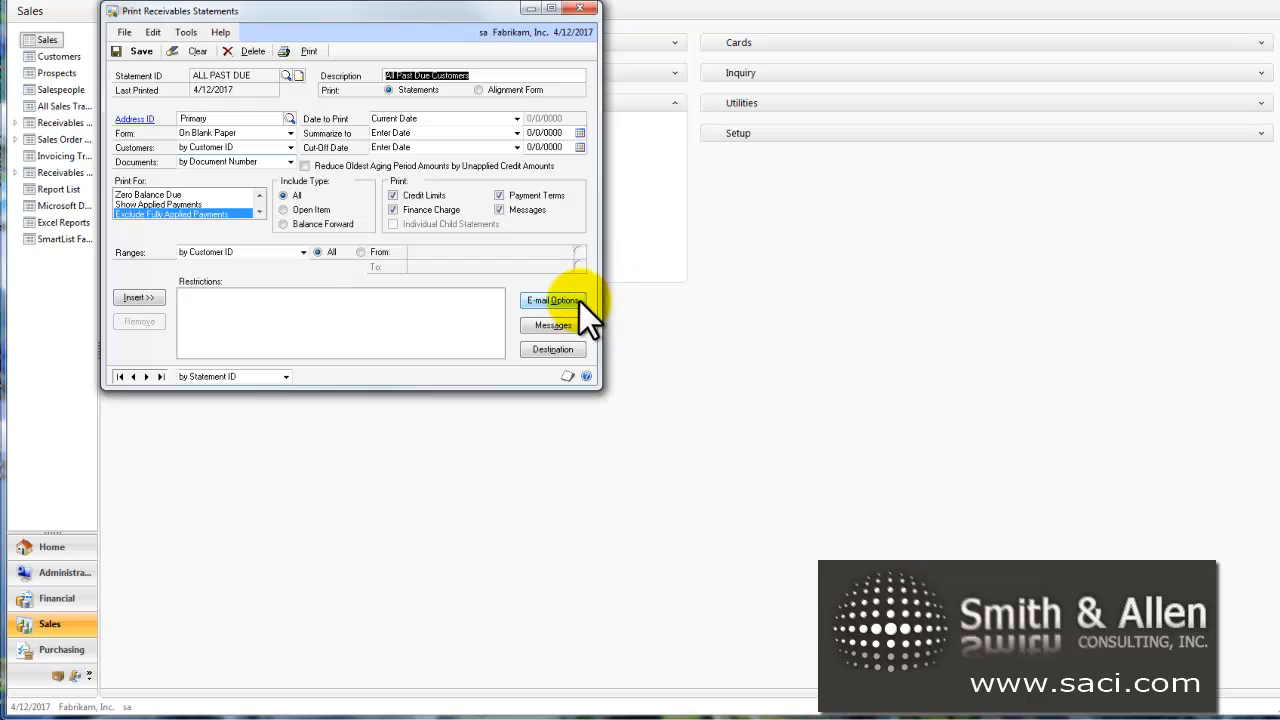
Step: Review the e-mail statement options for sending or printing customer statements, the form and the subject line
{"action": "left_click", "coordinate": [578, 303]}
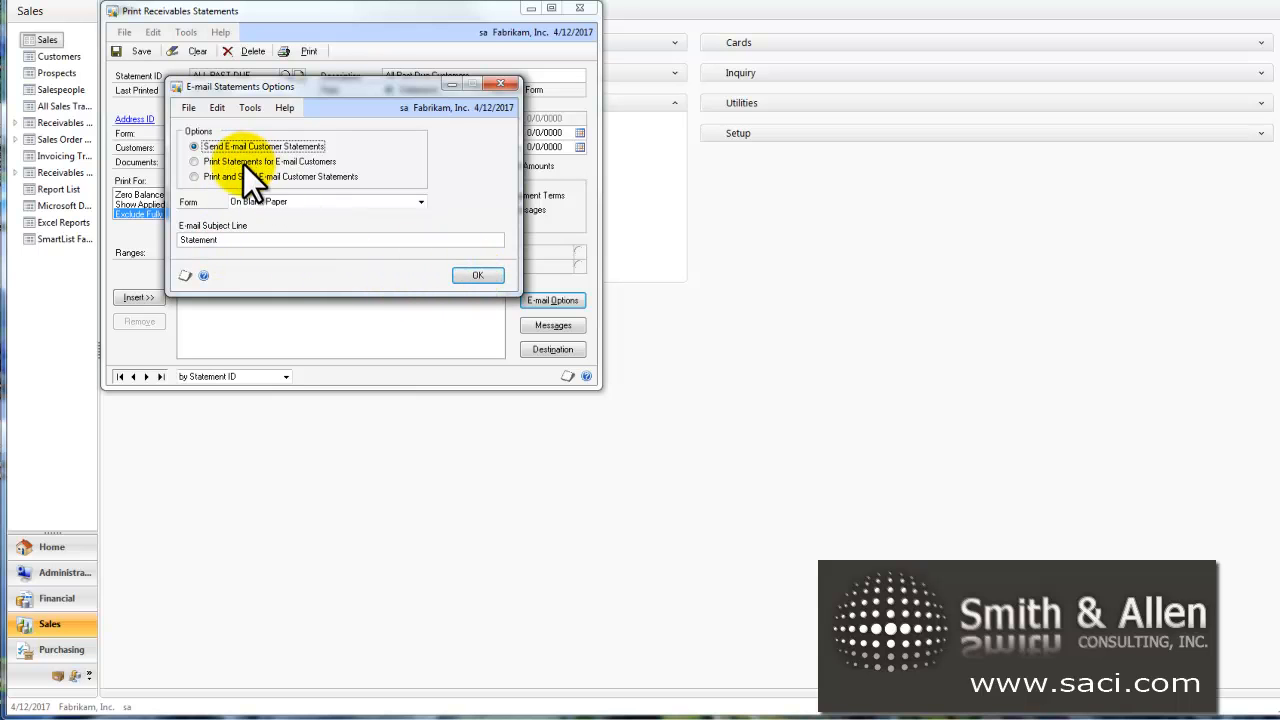
{"action": "left_click", "coordinate": [479, 274]}
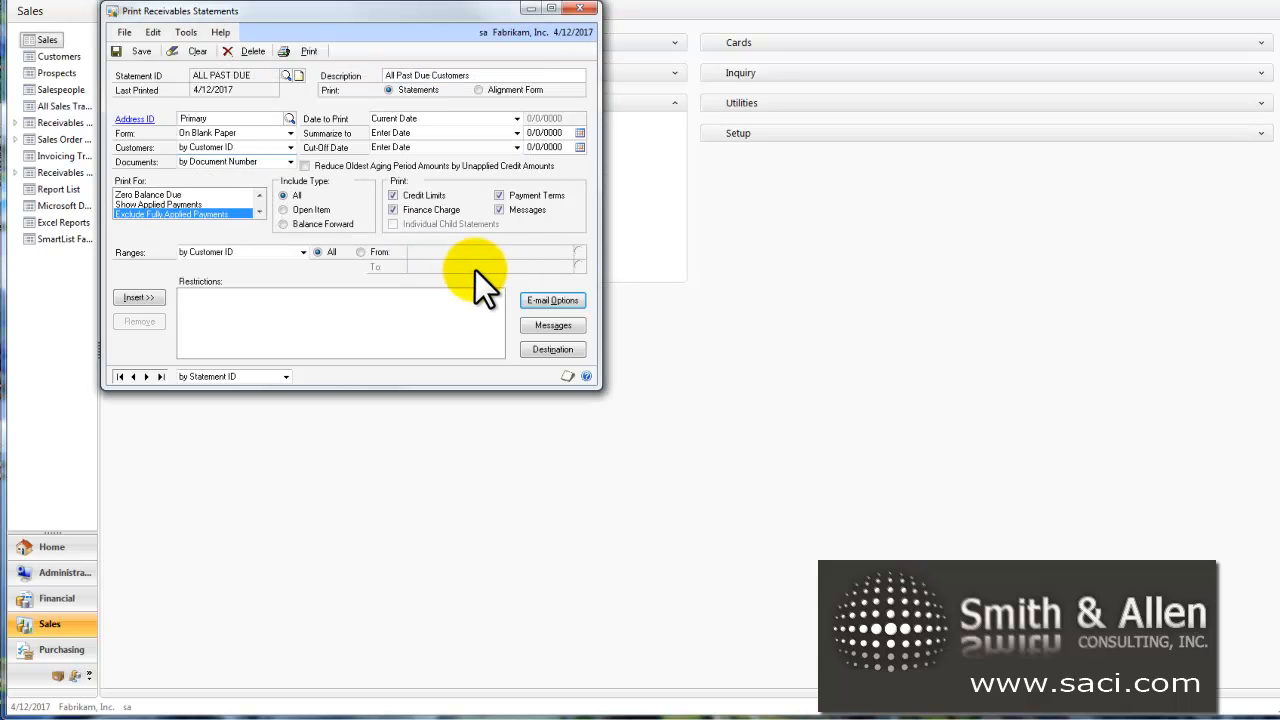